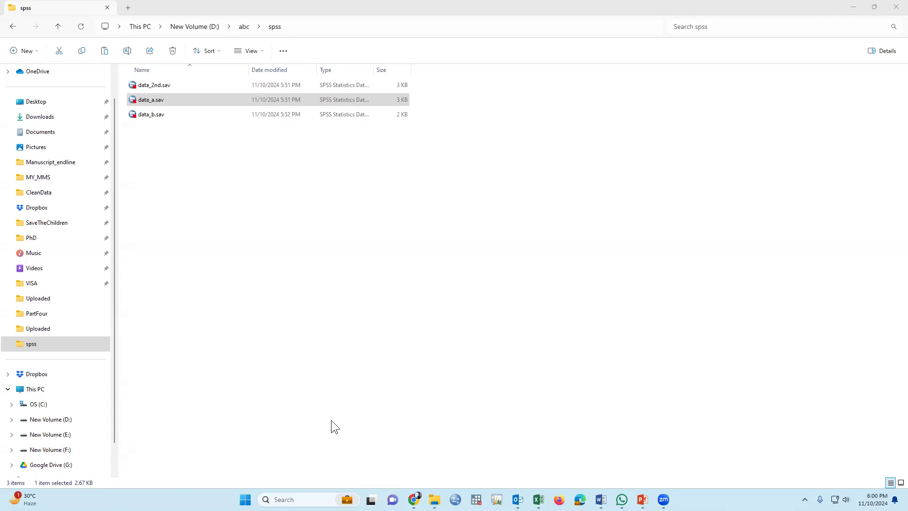
# Launch IBM SPSS Statistics 20, dismiss its startup dialog and bring the empty Data Editor to the front
pyautogui.click(289, 500)
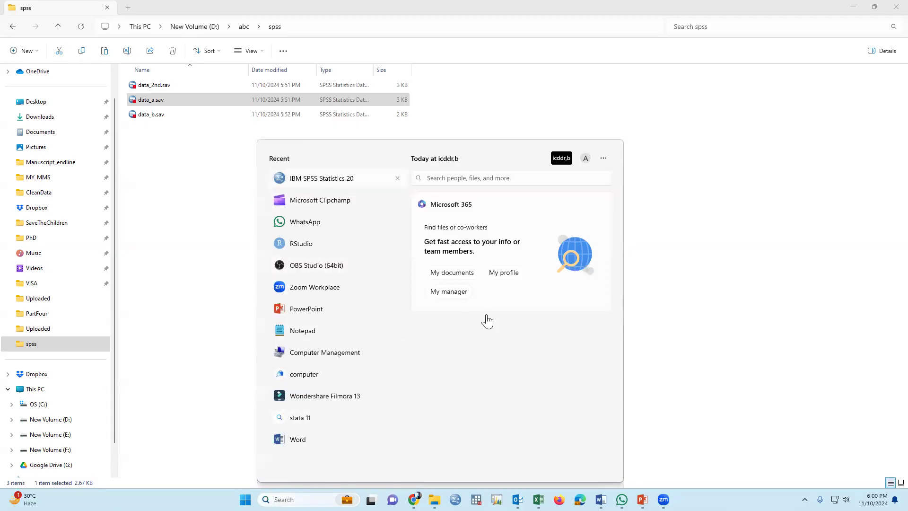
pyautogui.press('Escape')
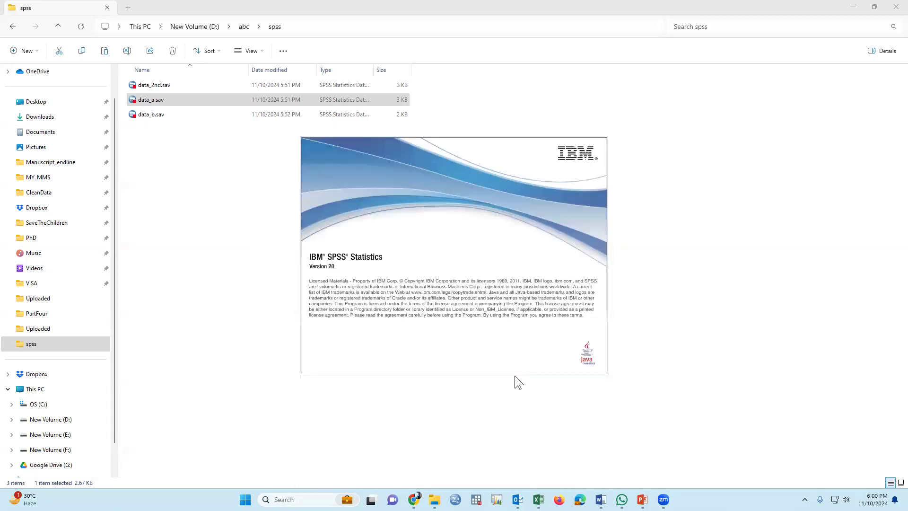
pyautogui.click(223, 248)
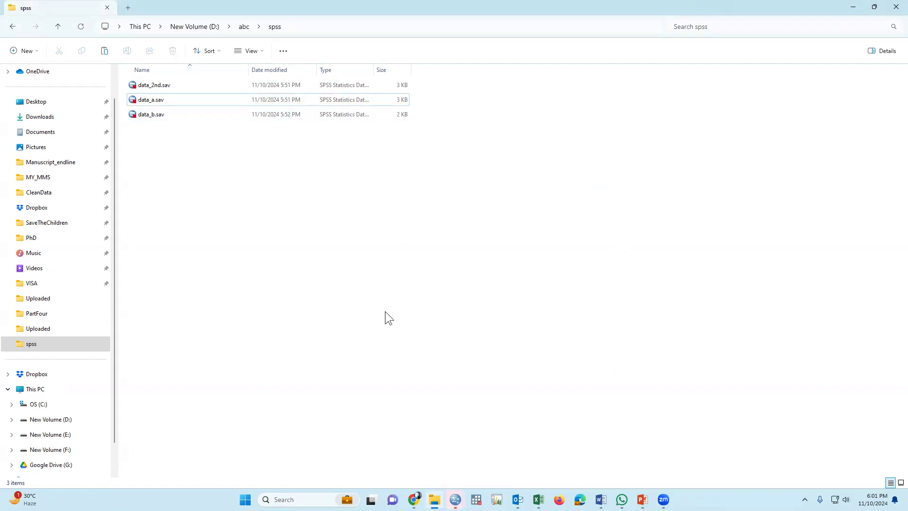
pyautogui.click(455, 500)
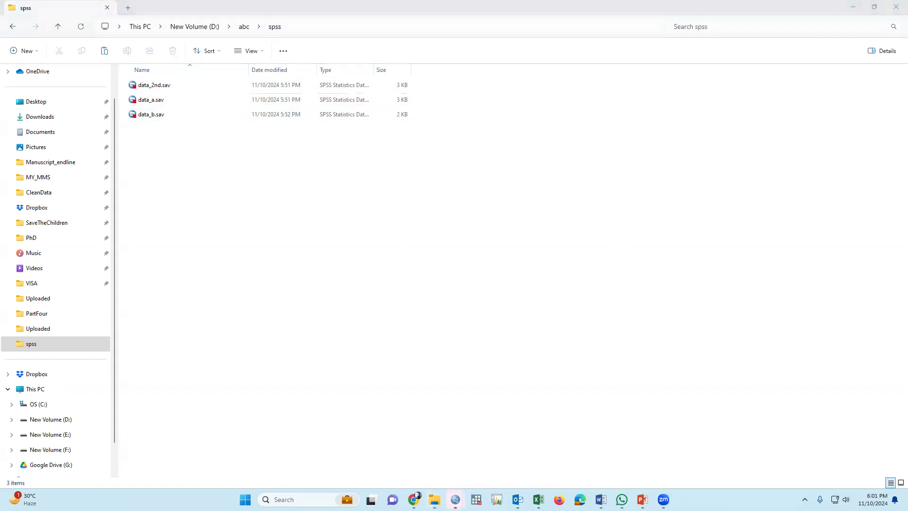
pyautogui.moveTo(455, 500)
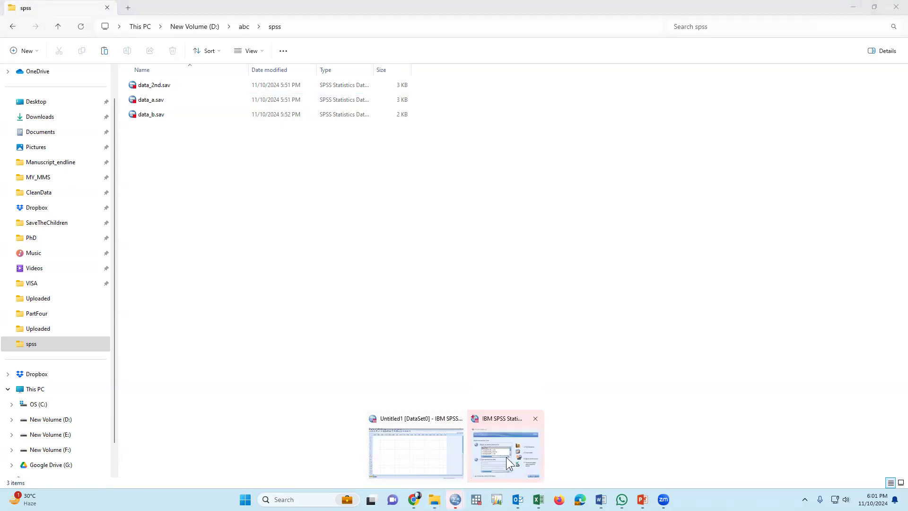
pyautogui.click(506, 458)
pyautogui.click(588, 343)
pyautogui.moveTo(455, 500)
pyautogui.click(473, 455)
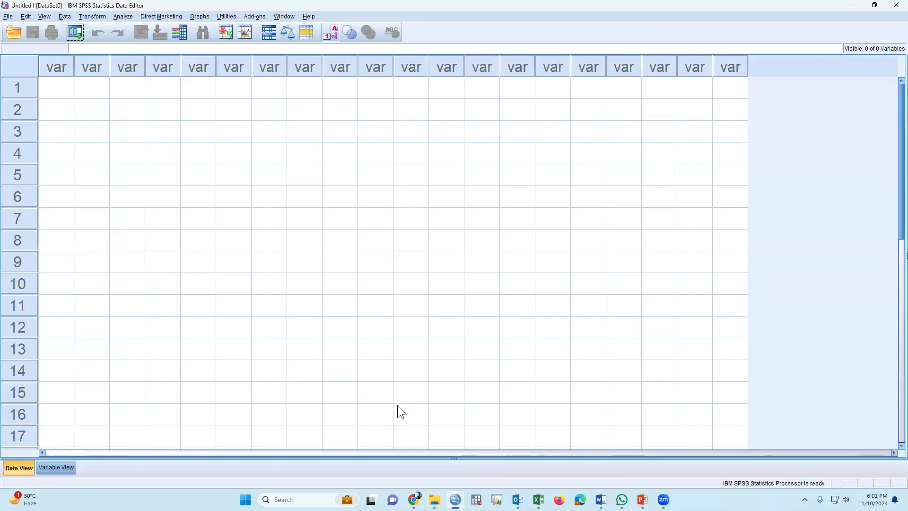
# Open the dataset data_a.sav from the abc\spss folder on drive D
pyautogui.hotkey('alt', 'Tab')
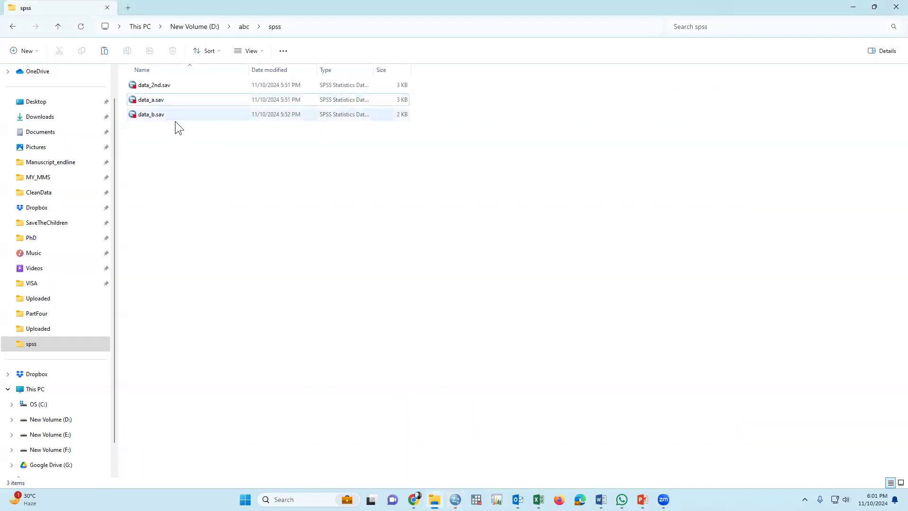
pyautogui.hotkey('alt', 'Tab')
pyautogui.click(14, 33)
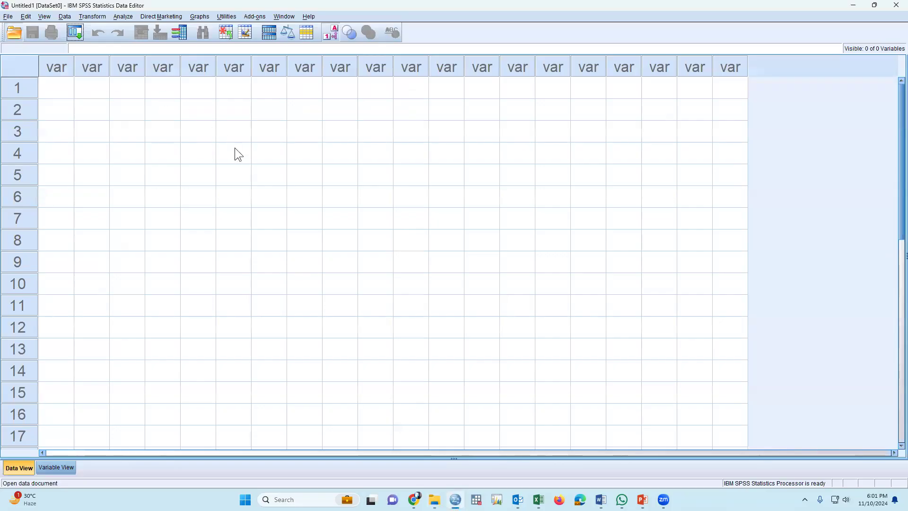
pyautogui.click(419, 181)
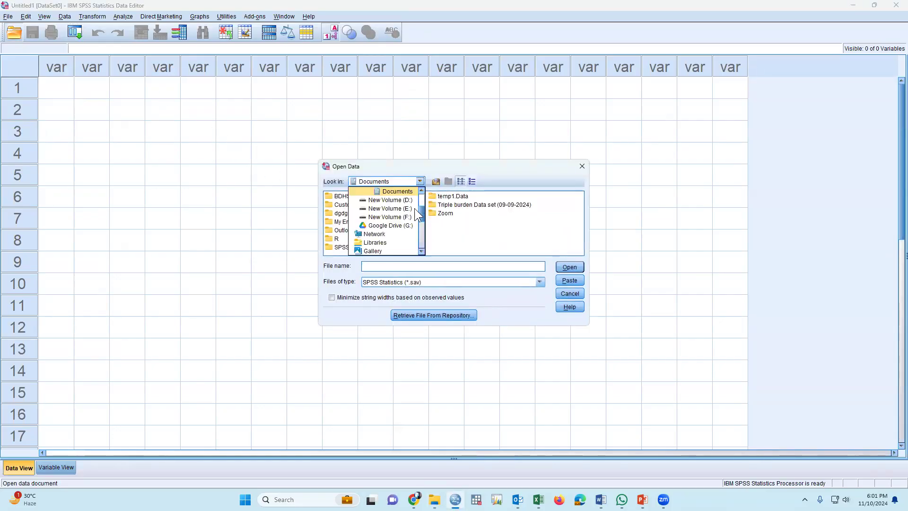
pyautogui.click(405, 201)
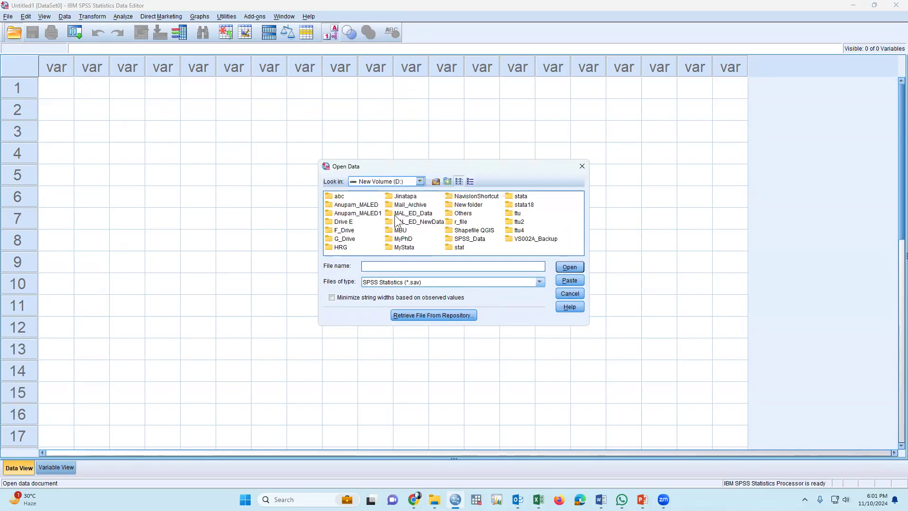
pyautogui.doubleClick(340, 196)
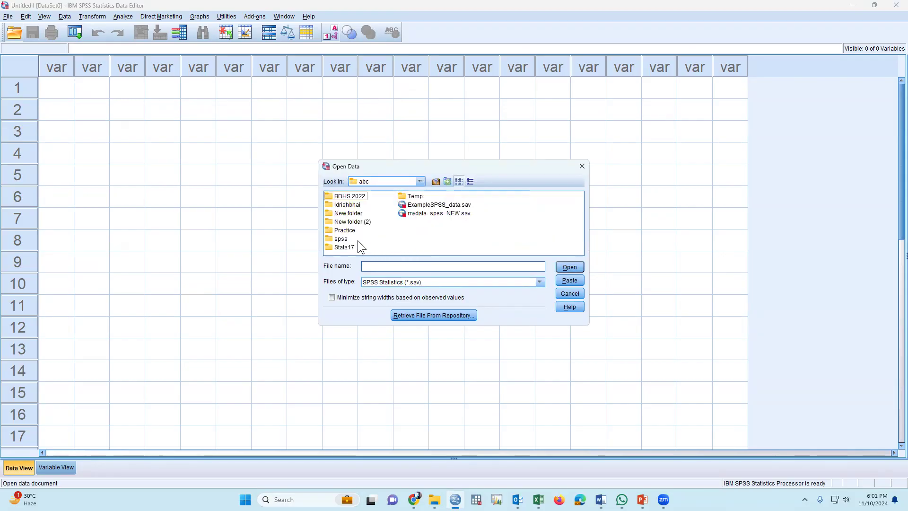
pyautogui.doubleClick(342, 238)
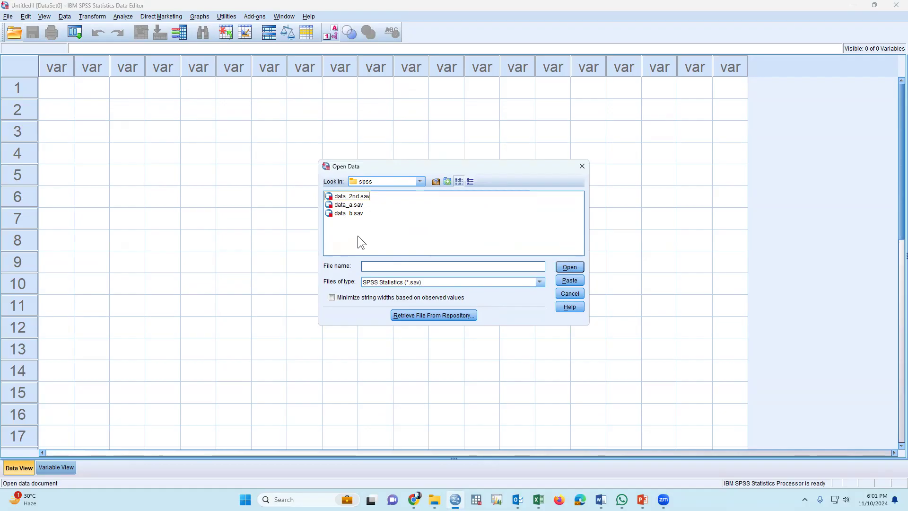
pyautogui.click(347, 206)
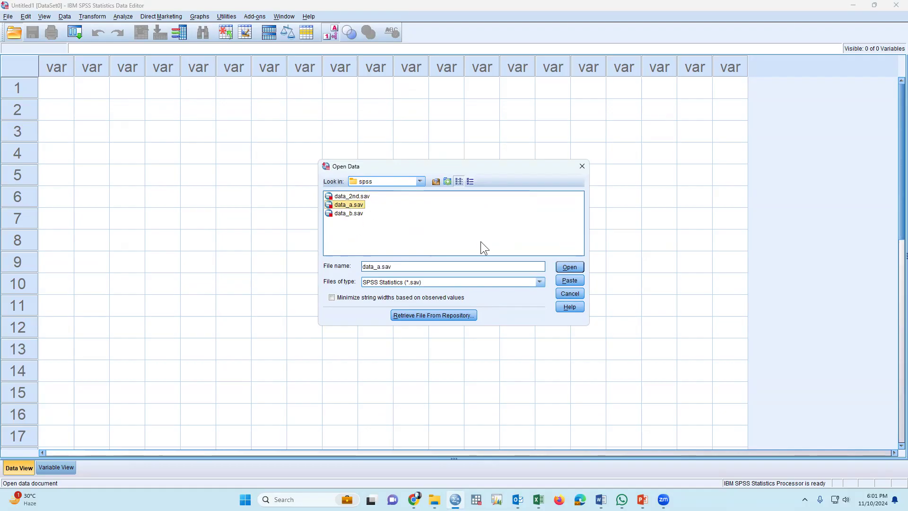
pyautogui.click(570, 267)
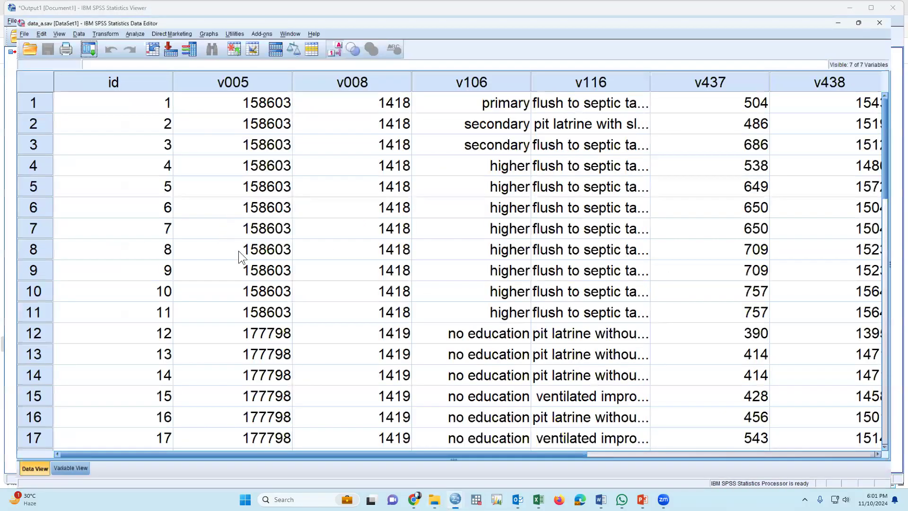
# Look through the cases of data_a.sav and highlight the id values of the first 13 cases
pyautogui.scroll(-5, 237, 278)
pyautogui.scroll(5, 238, 279)
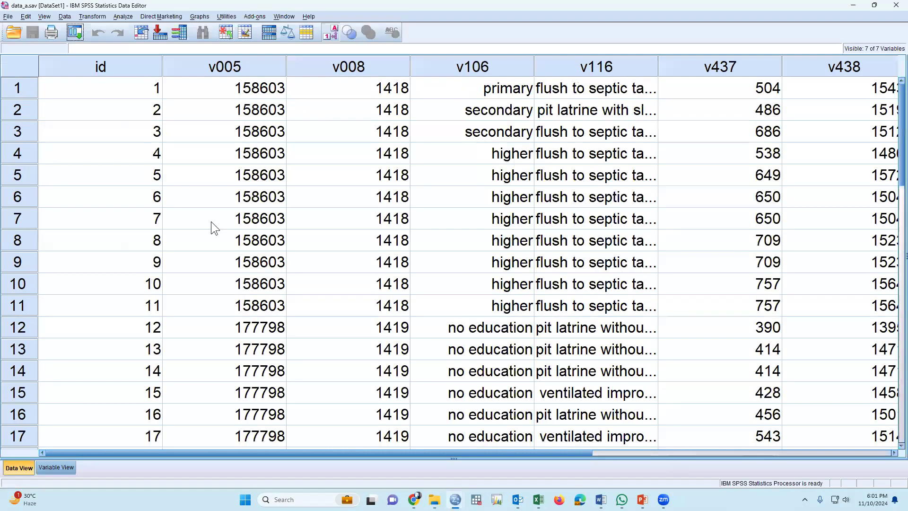
pyautogui.moveTo(154, 88); pyautogui.dragTo(142, 351)
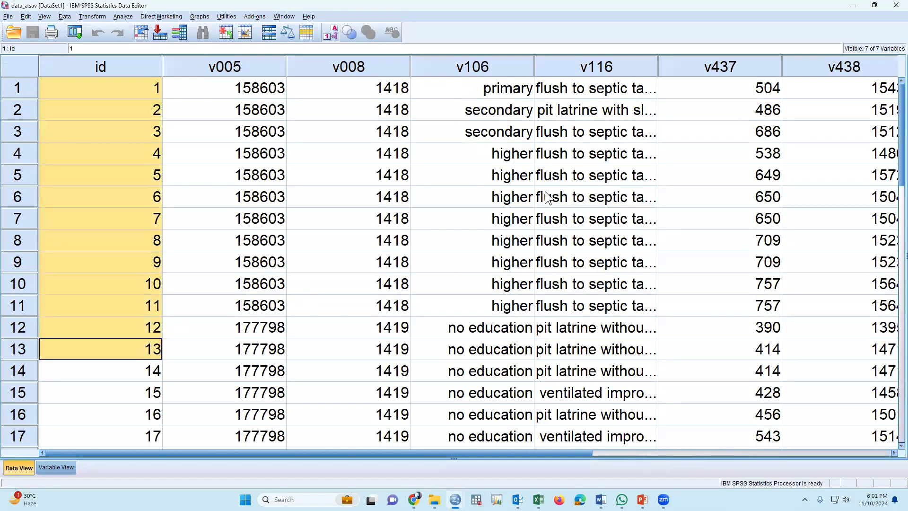
# Sort the data_a.sav cases in ascending order of v437 and check the order of the id values
pyautogui.click(750, 68)
pyautogui.rightClick(750, 68)
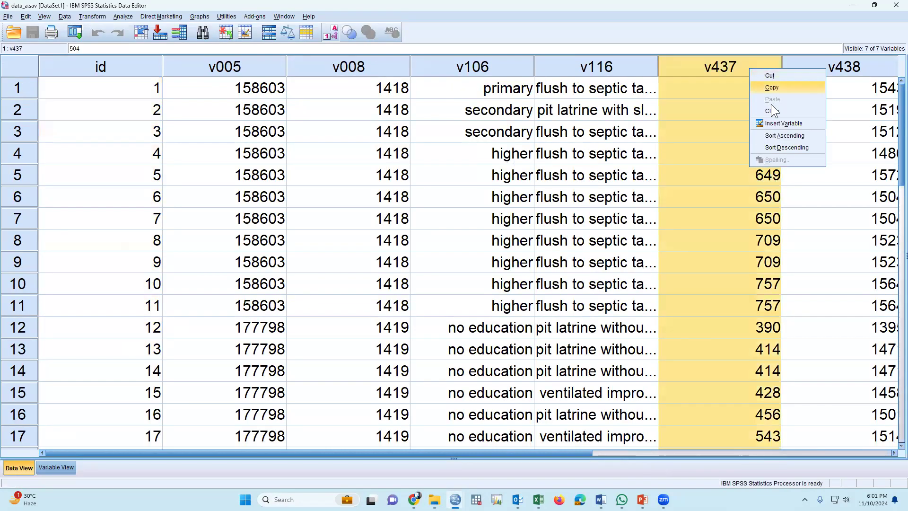
pyautogui.click(790, 133)
pyautogui.click(147, 90)
pyautogui.scroll(-6, 133, 283)
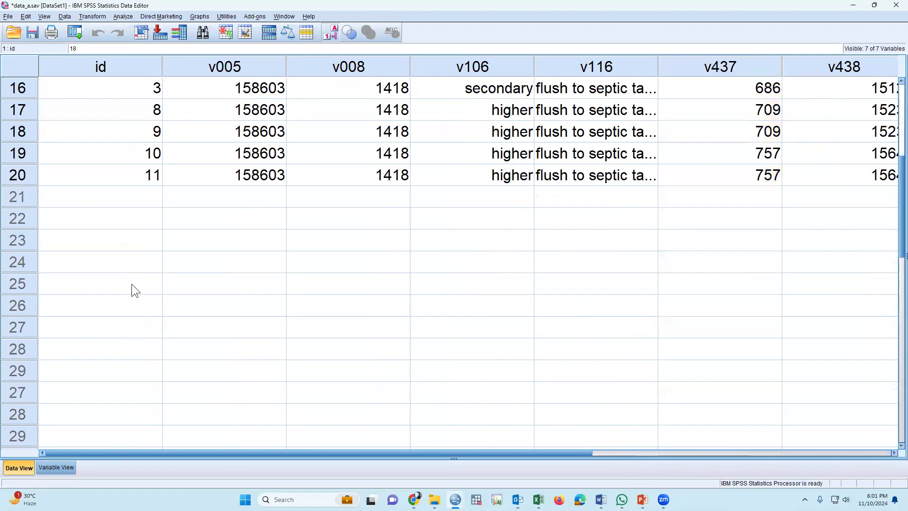
pyautogui.scroll(6, 135, 284)
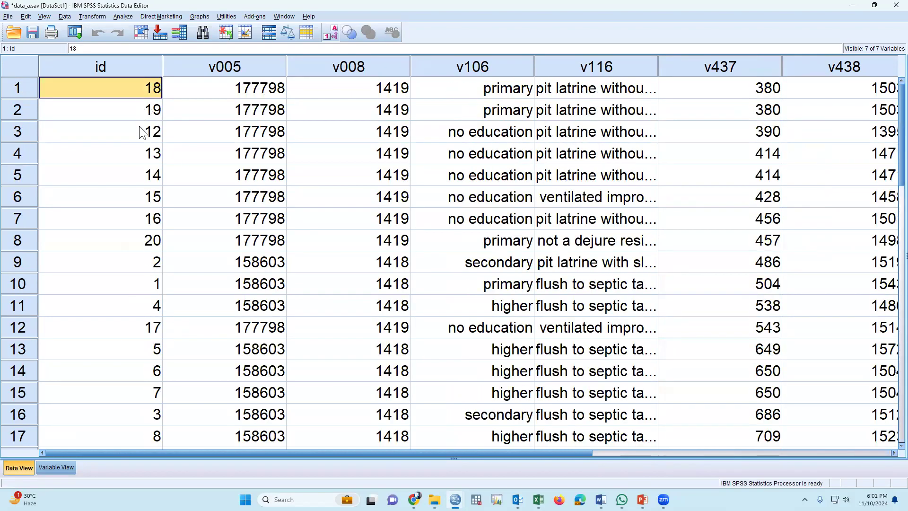
pyautogui.scroll(-6, 137, 378)
pyautogui.scroll(6, 128, 201)
# Sort the data_a.sav cases in ascending order of id and save the dataset
pyautogui.rightClick(131, 64)
pyautogui.click(163, 131)
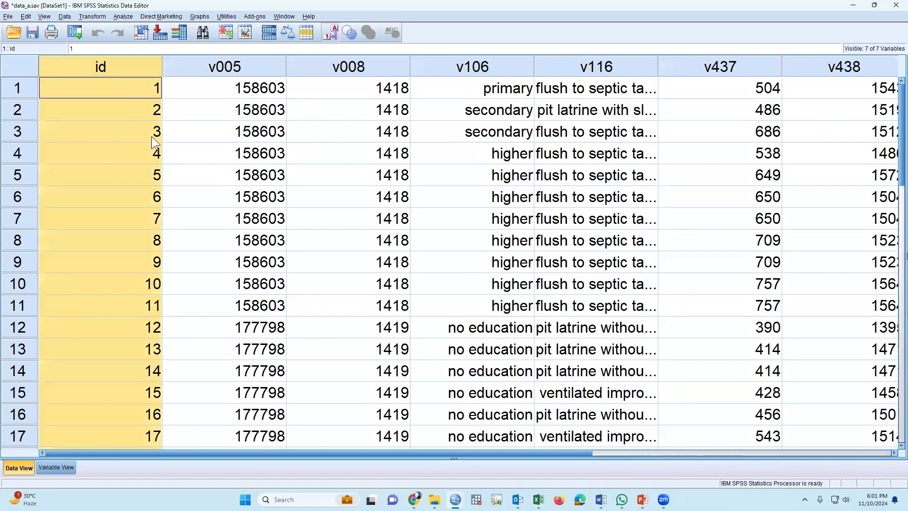
pyautogui.click(38, 38)
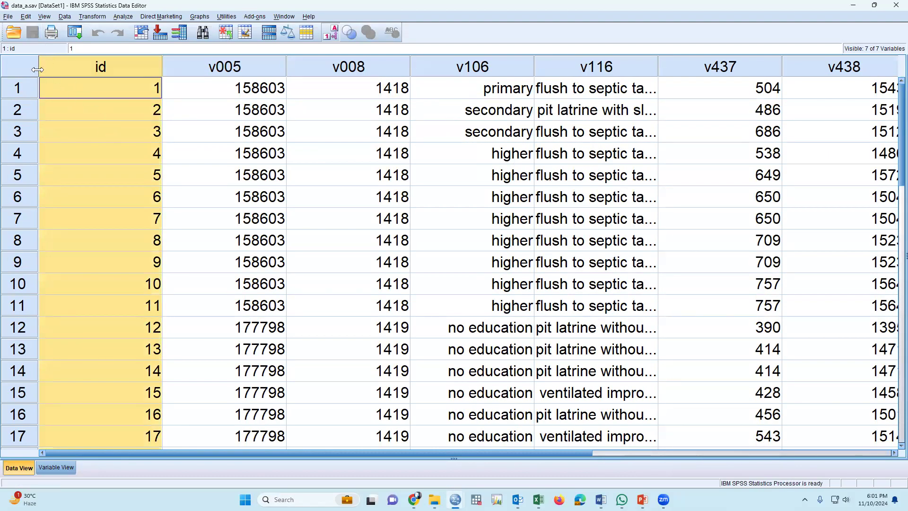
# Open the dataset data_b.sav from the same spss folder
pyautogui.click(15, 35)
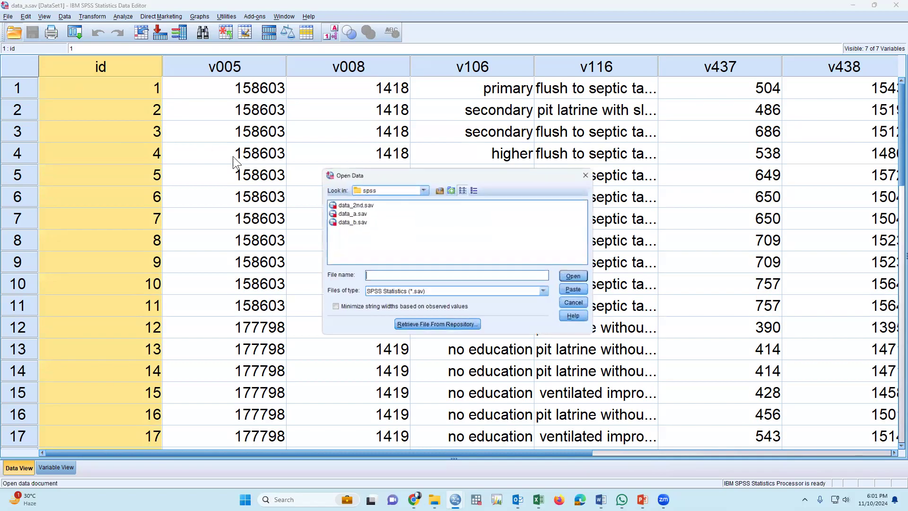
pyautogui.click(361, 223)
pyautogui.click(569, 278)
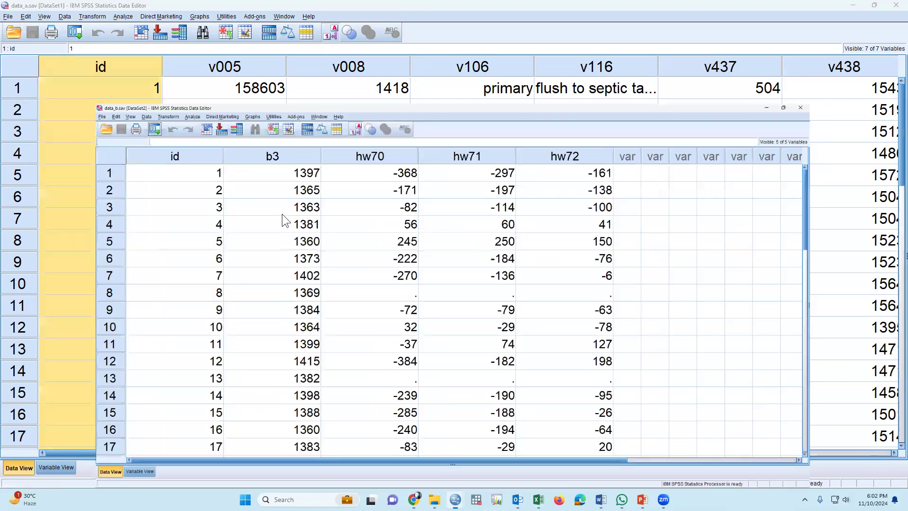
# Review the cases and variable definitions of data_b.sav, then select its id column in the data view
pyautogui.scroll(-6, 196, 283)
pyautogui.scroll(3, 196, 283)
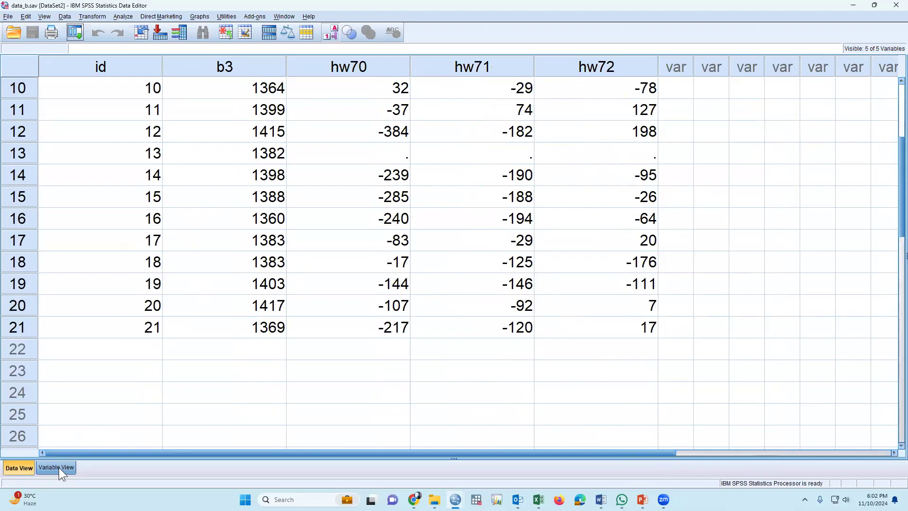
pyautogui.click(56, 467)
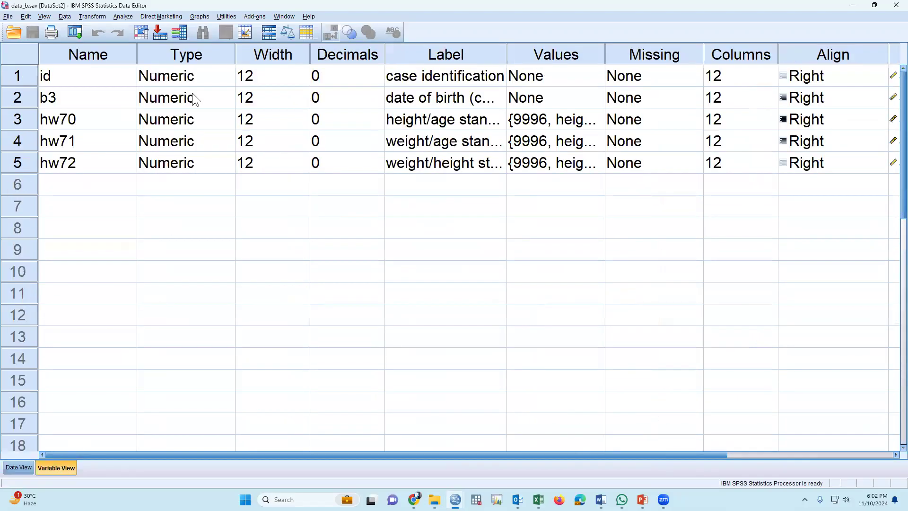
pyautogui.click(19, 467)
pyautogui.click(120, 71)
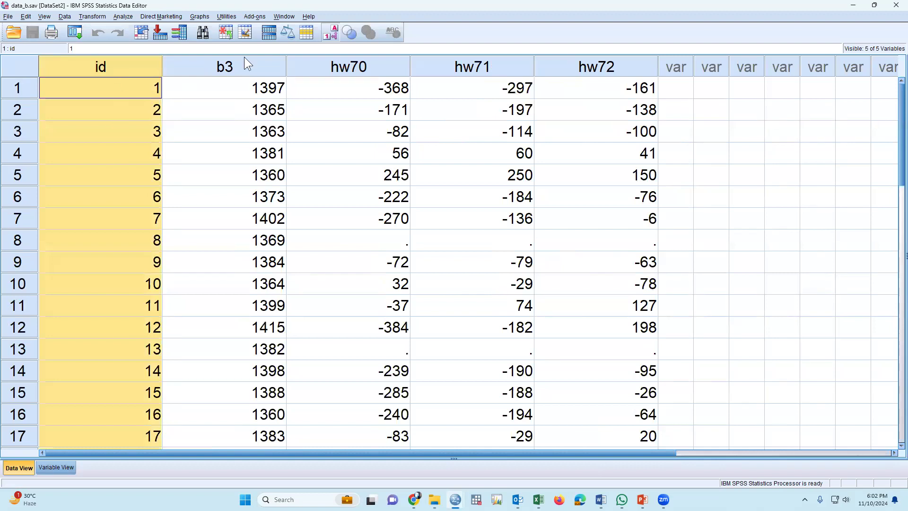
# Sort the data_b.sav cases in ascending order of hw72 and check the order of the id values
pyautogui.click(597, 66)
pyautogui.rightClick(597, 66)
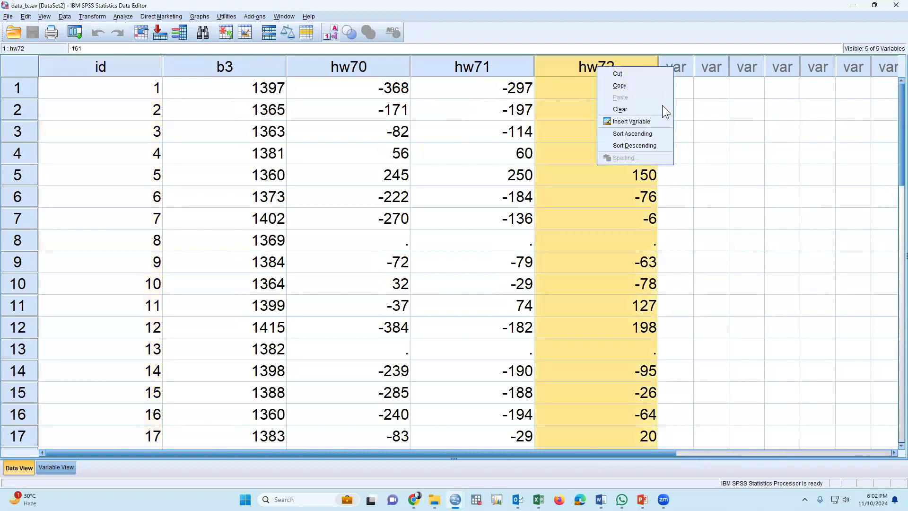
pyautogui.click(655, 134)
pyautogui.click(144, 95)
pyautogui.scroll(-7, 143, 265)
pyautogui.scroll(7, 139, 295)
# Sort the data_b.sav cases in ascending order of id and select the last case's id
pyautogui.click(121, 70)
pyautogui.rightClick(121, 69)
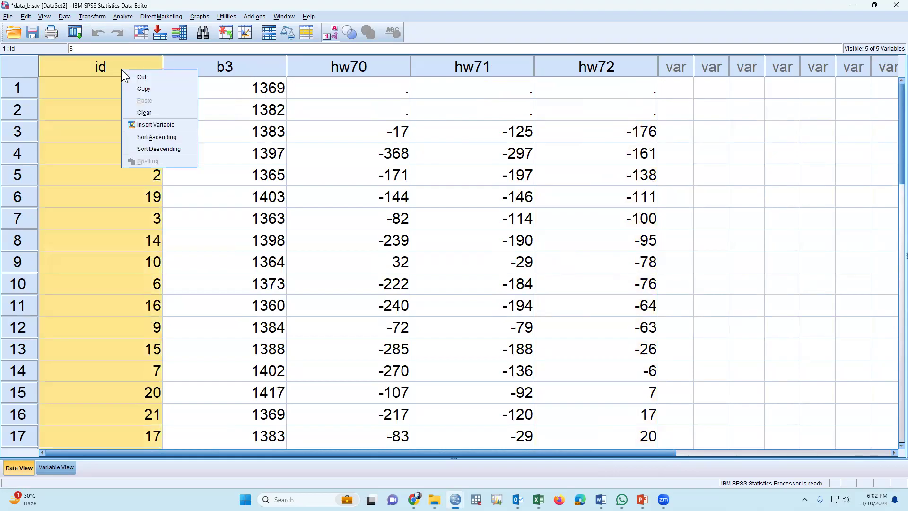
pyautogui.click(153, 137)
pyautogui.scroll(-6, 147, 236)
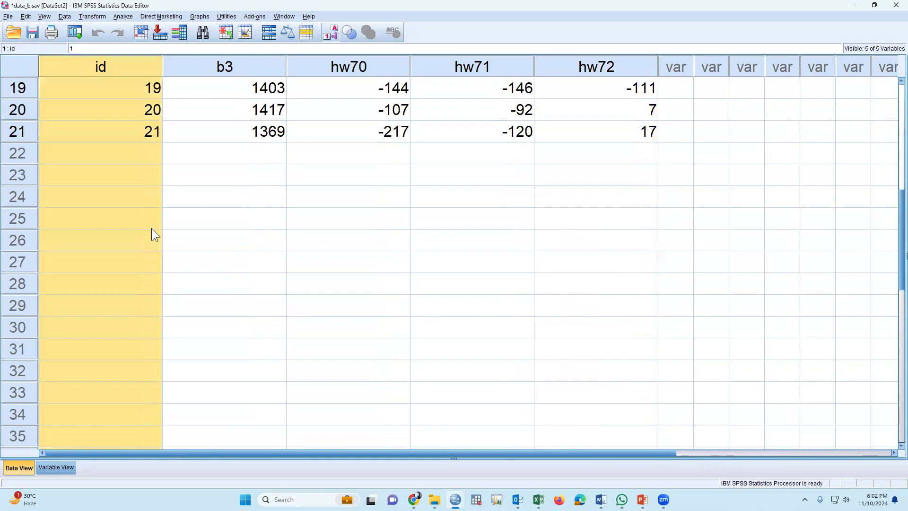
pyautogui.click(150, 137)
# Compare the last cases of data_a.sav with those of data_b.sav
pyautogui.hotkey('alt', 'Tab')
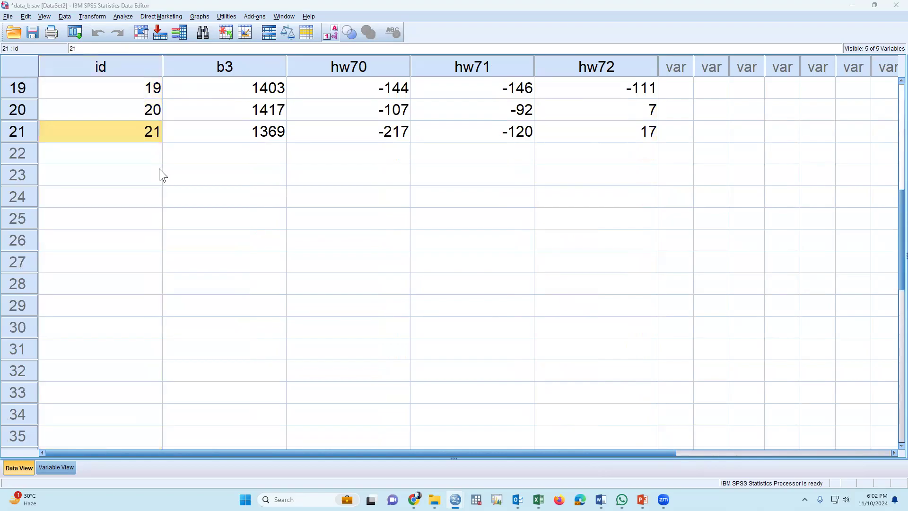
pyautogui.scroll(-5, 135, 181)
pyautogui.hotkey('alt', 'Tab')
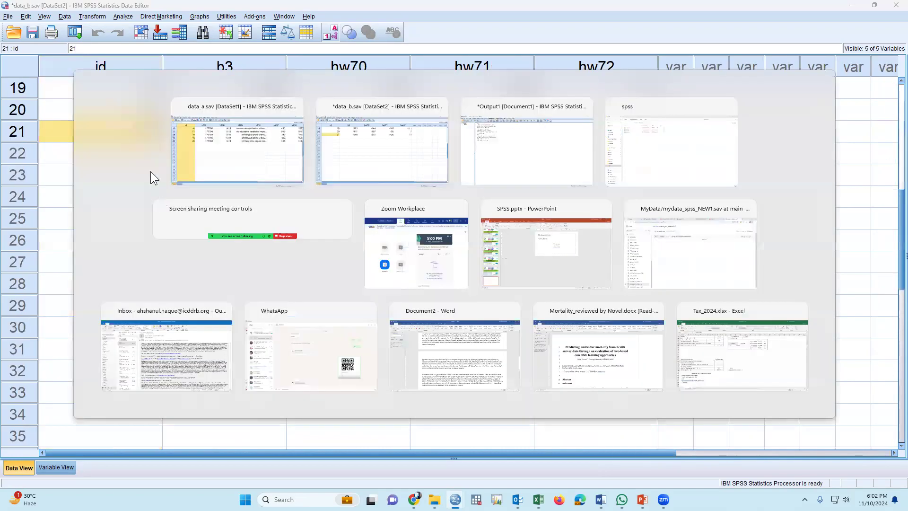
pyautogui.scroll(4, 151, 171)
# Save data_b.sav and close its window
pyautogui.click(33, 33)
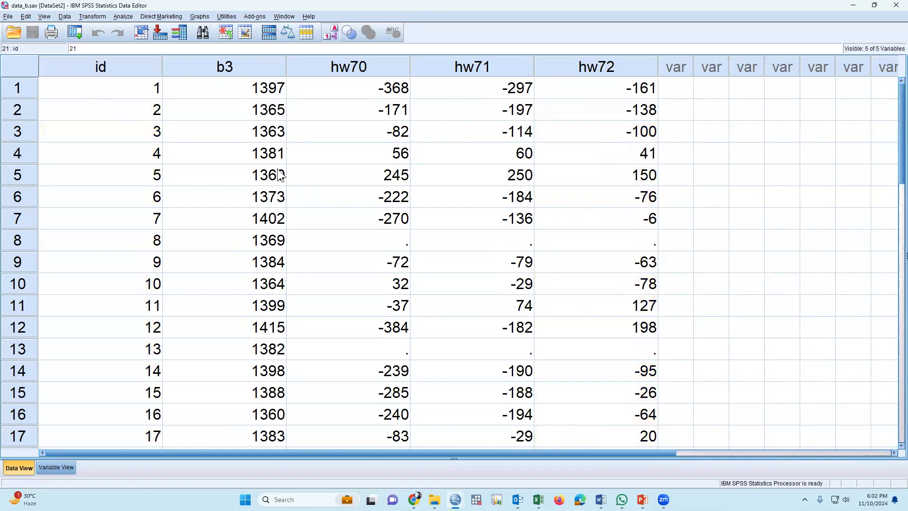
pyautogui.click(897, 6)
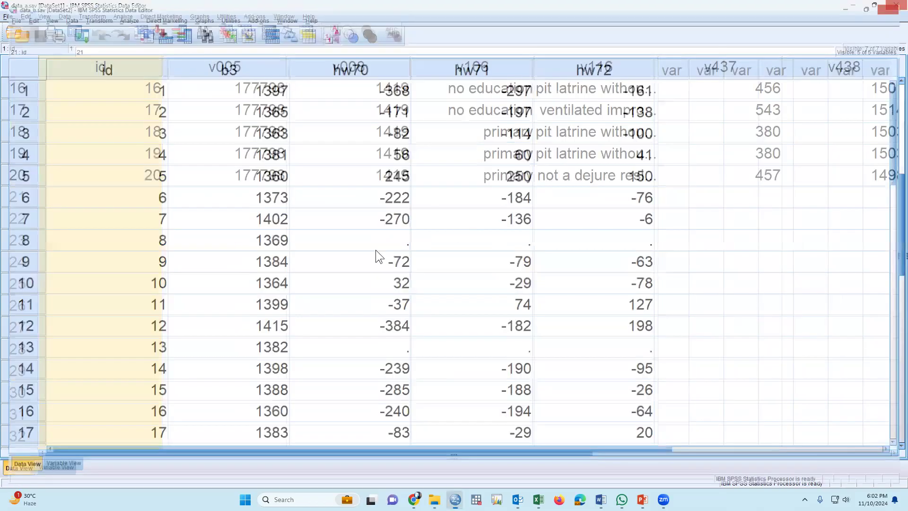
# Review the variable definitions of data_a.sav and highlight all variable names from id to v438
pyautogui.scroll(5, 211, 353)
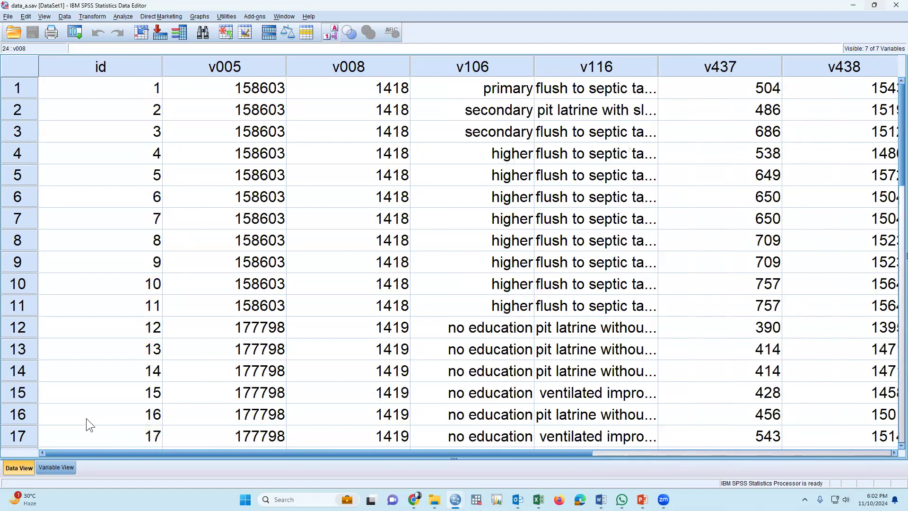
pyautogui.click(56, 468)
pyautogui.scroll(-1, 97, 228)
pyautogui.scroll(1, 90, 166)
pyautogui.moveTo(80, 76); pyautogui.dragTo(102, 211)
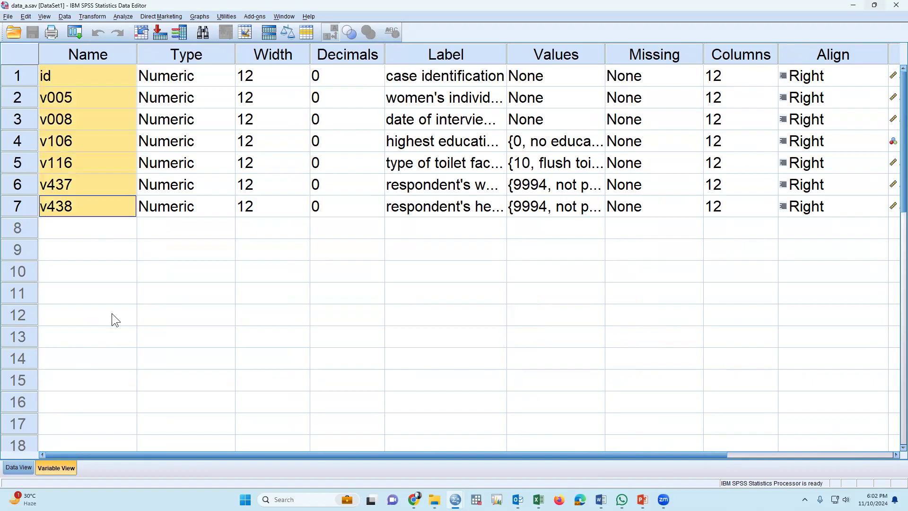
# Start adding variables to data_a.sav and browse for the external SPSS Statistics data file
pyautogui.click(18, 468)
pyautogui.click(200, 333)
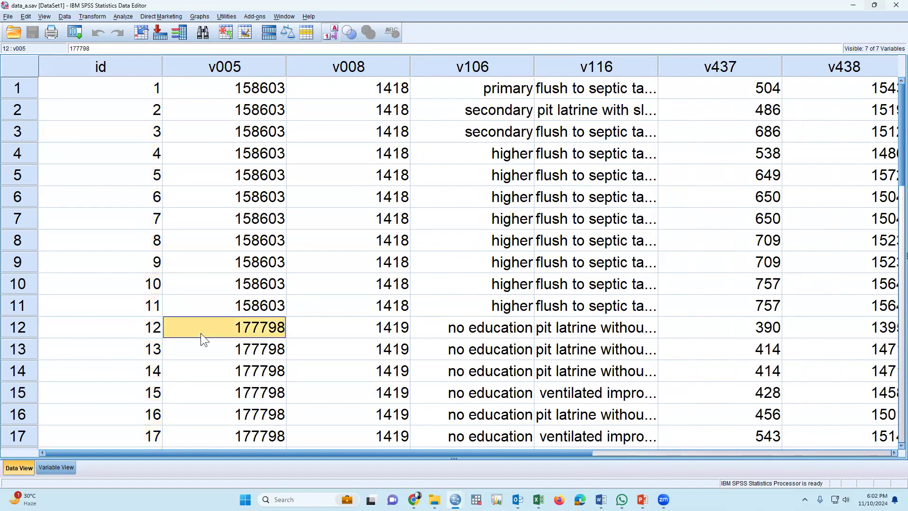
pyautogui.click(64, 16)
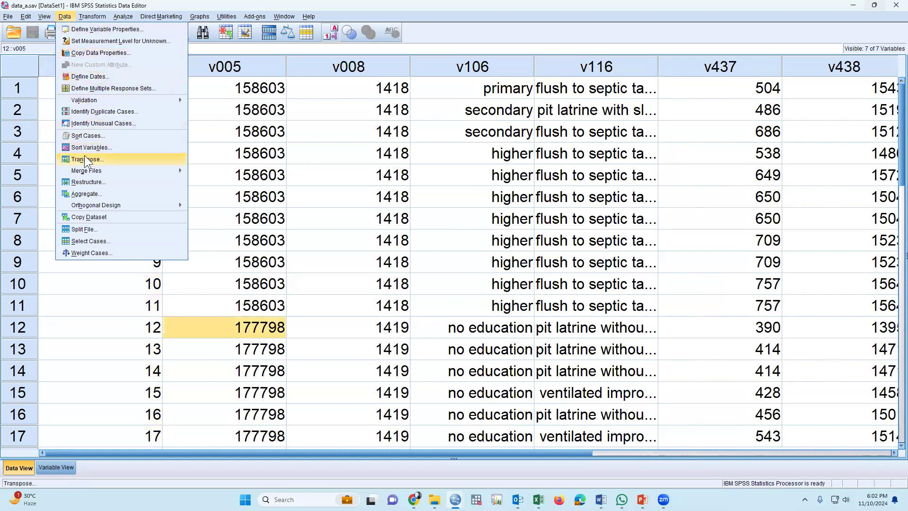
pyautogui.moveTo(104, 170)
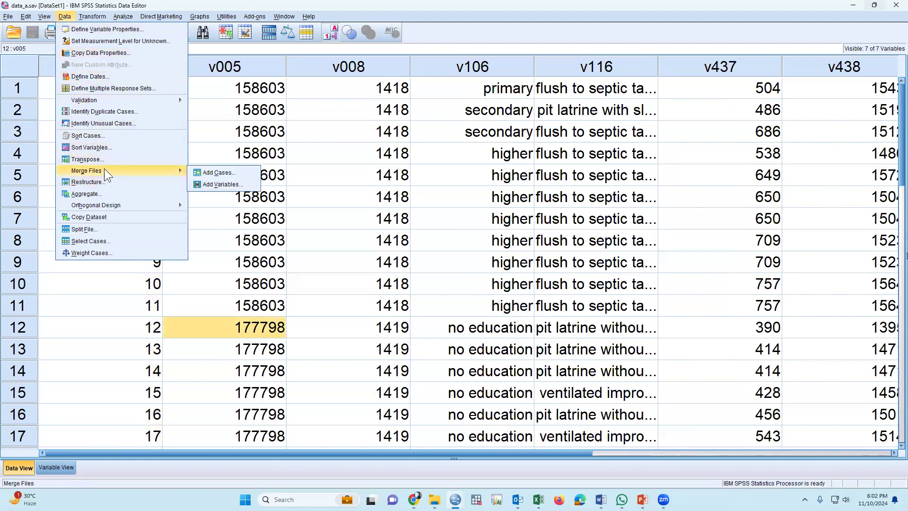
pyautogui.click(222, 185)
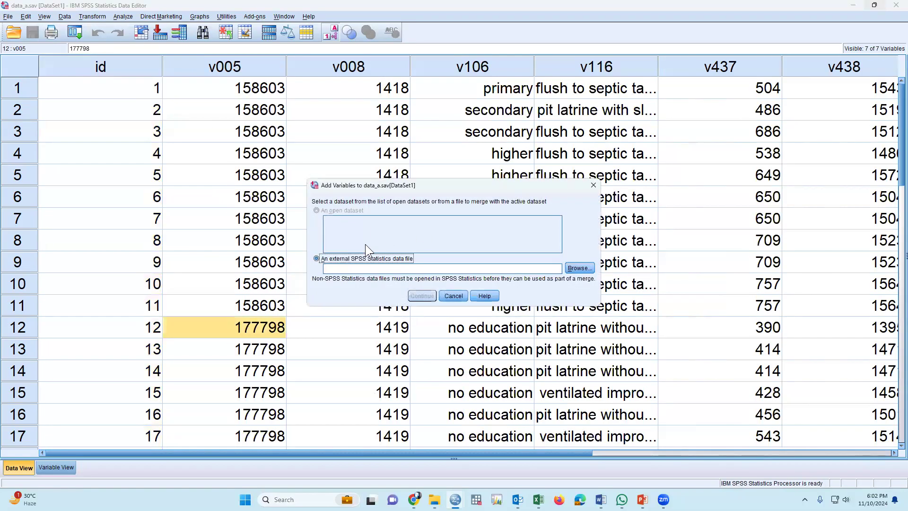
pyautogui.click(578, 267)
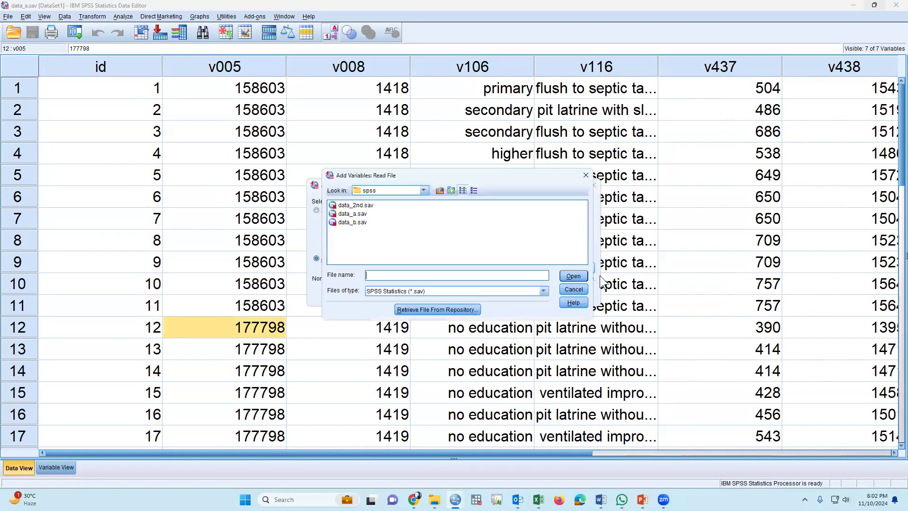
# Choose data_b.sav in D:\abc\spss as the external file for the merge and continue to the variable selection
pyautogui.click(424, 189)
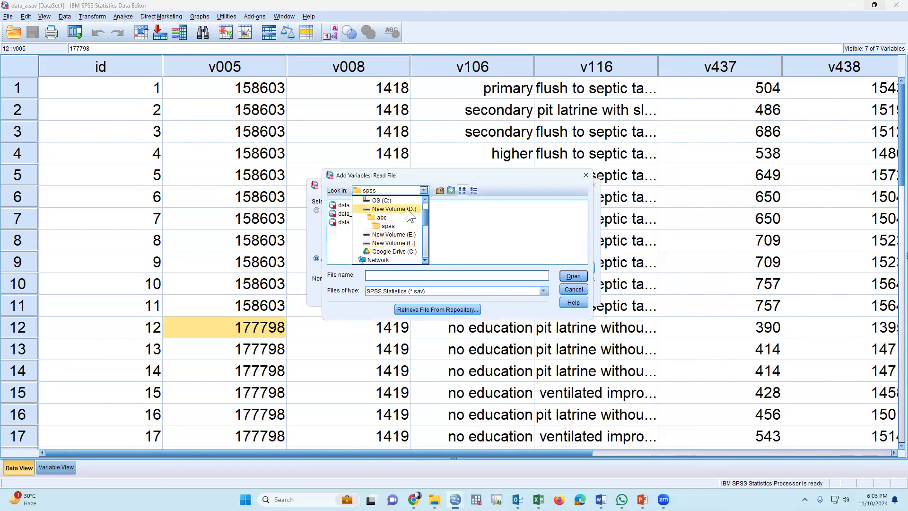
pyautogui.click(406, 209)
pyautogui.doubleClick(343, 205)
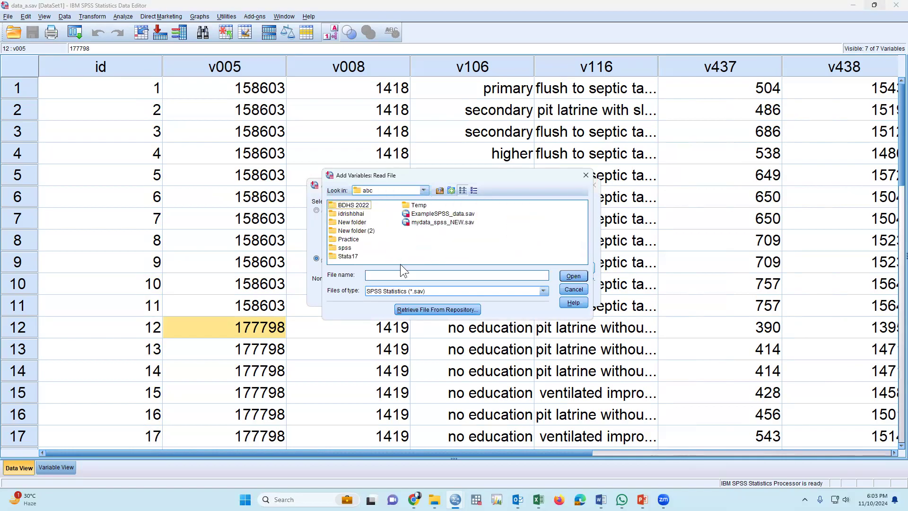
pyautogui.doubleClick(345, 248)
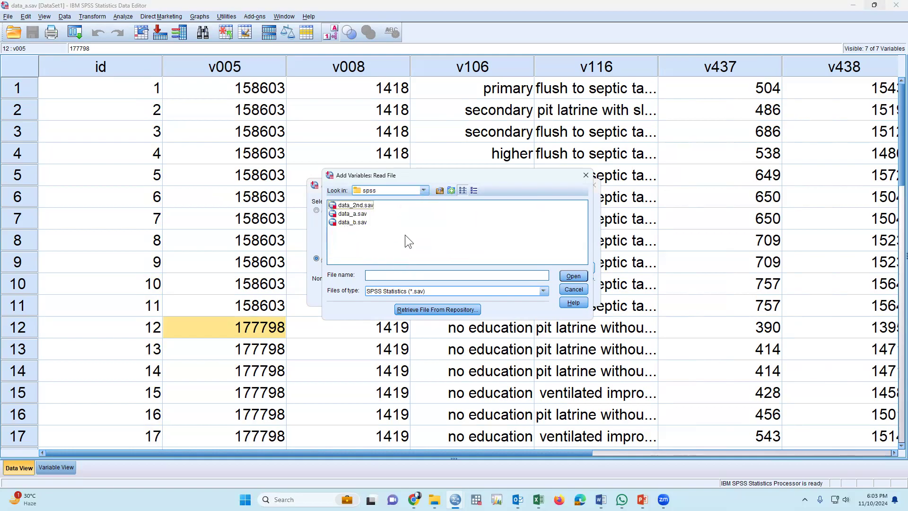
pyautogui.click(352, 222)
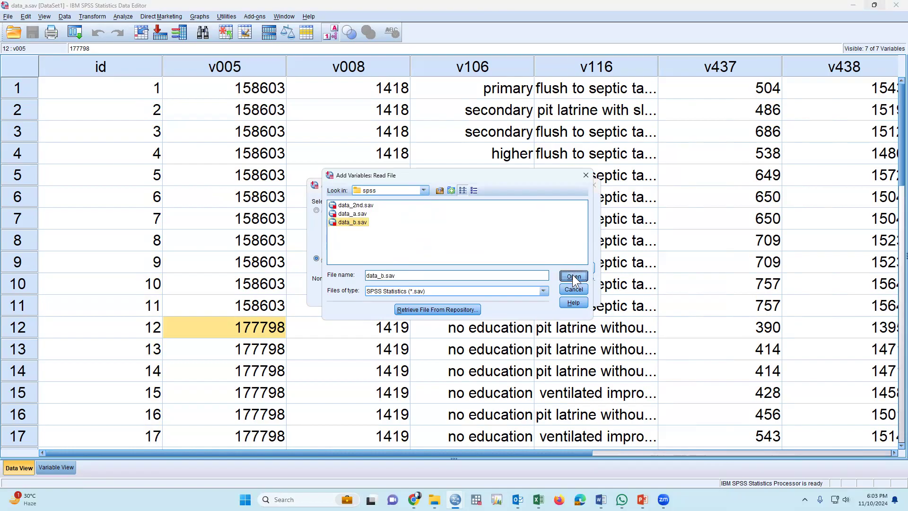
pyautogui.click(574, 274)
pyautogui.moveTo(445, 181); pyautogui.dragTo(369, 129)
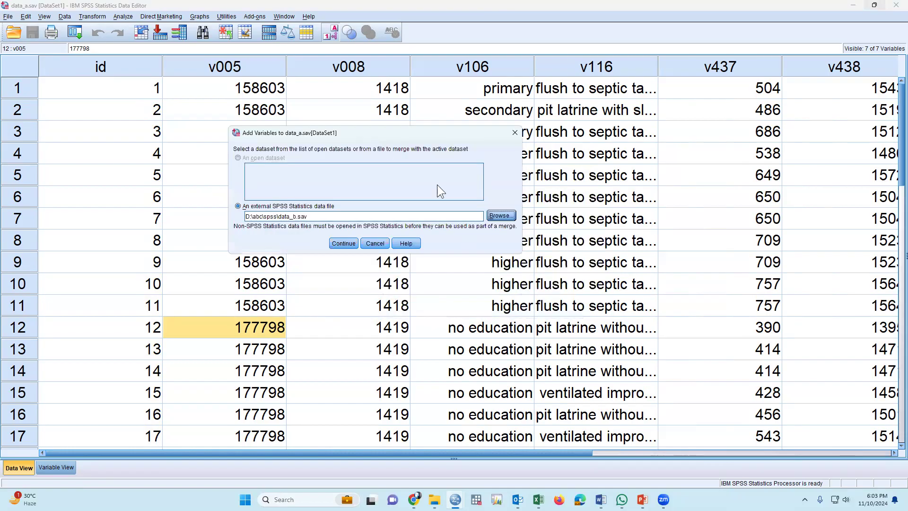
pyautogui.click(346, 242)
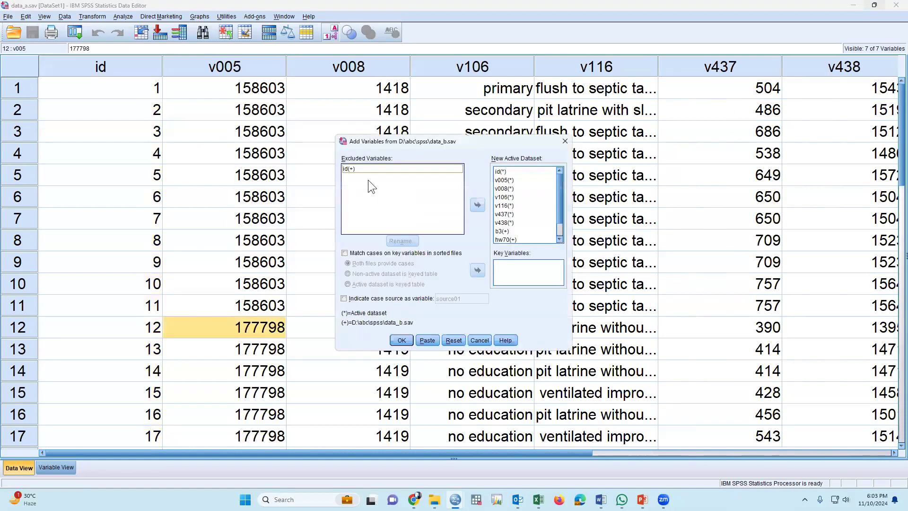
# Match cases on key variables in sorted files, using the excluded id variable as the key
pyautogui.click(501, 172)
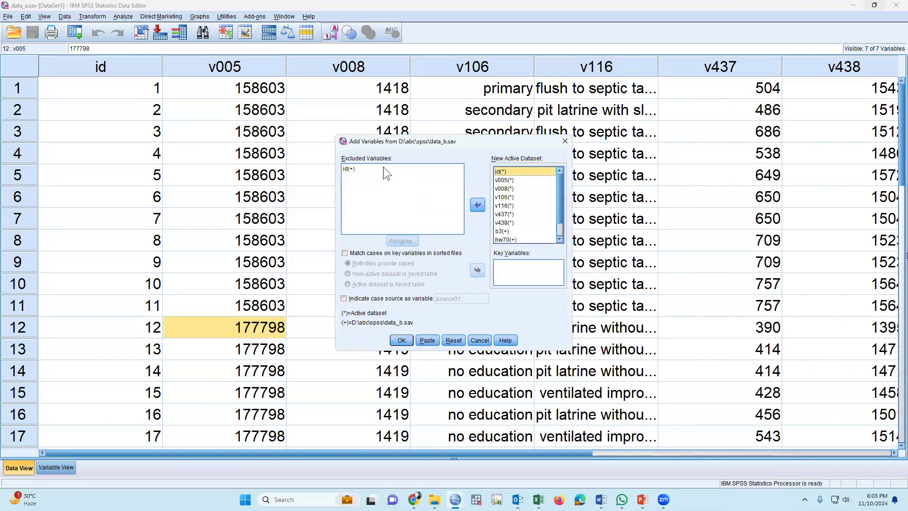
pyautogui.click(351, 169)
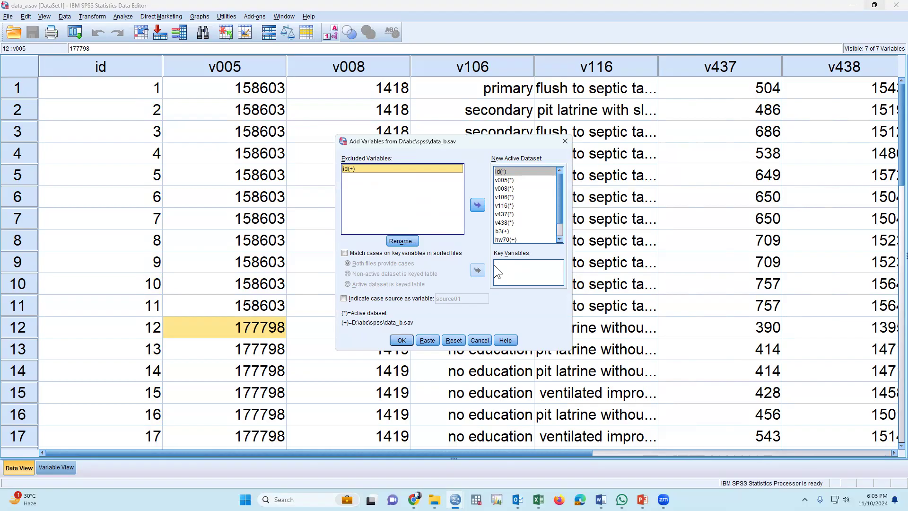
pyautogui.click(356, 253)
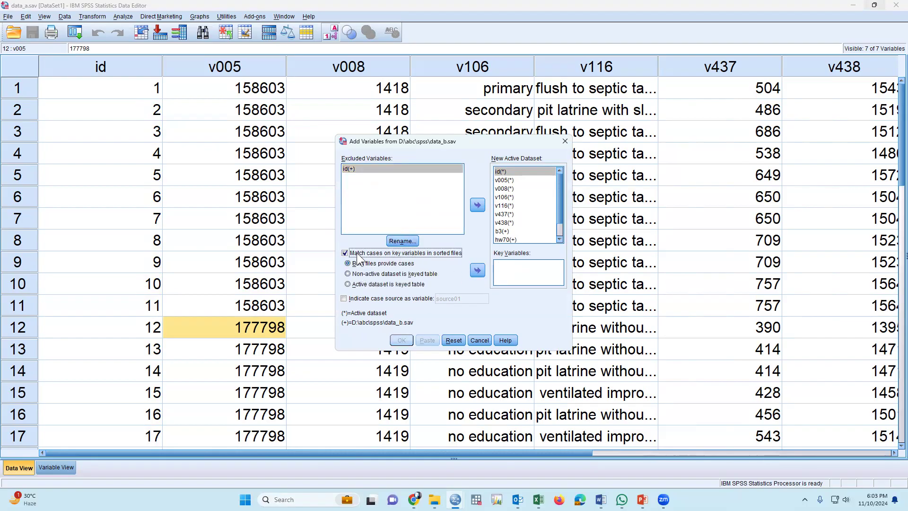
pyautogui.click(477, 270)
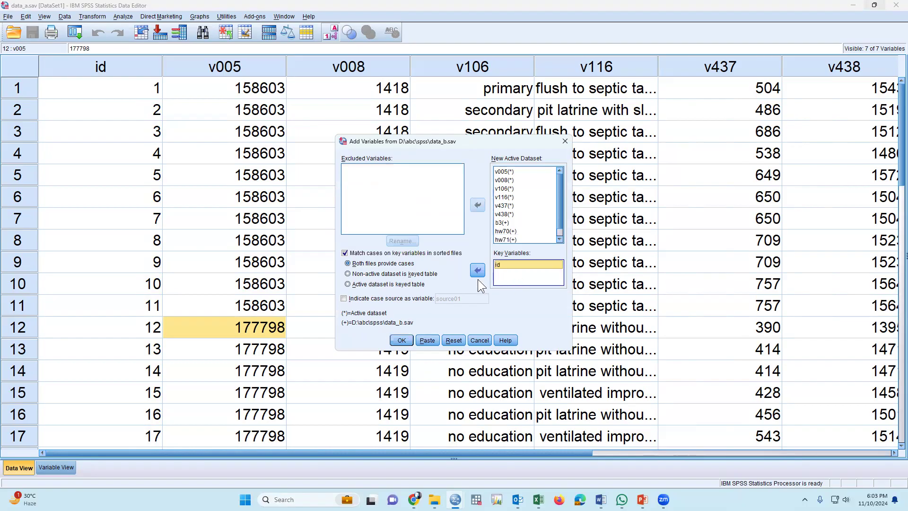
# Treat the active dataset as the keyed table, run the merge and minimize the output window
pyautogui.click(348, 274)
pyautogui.click(348, 284)
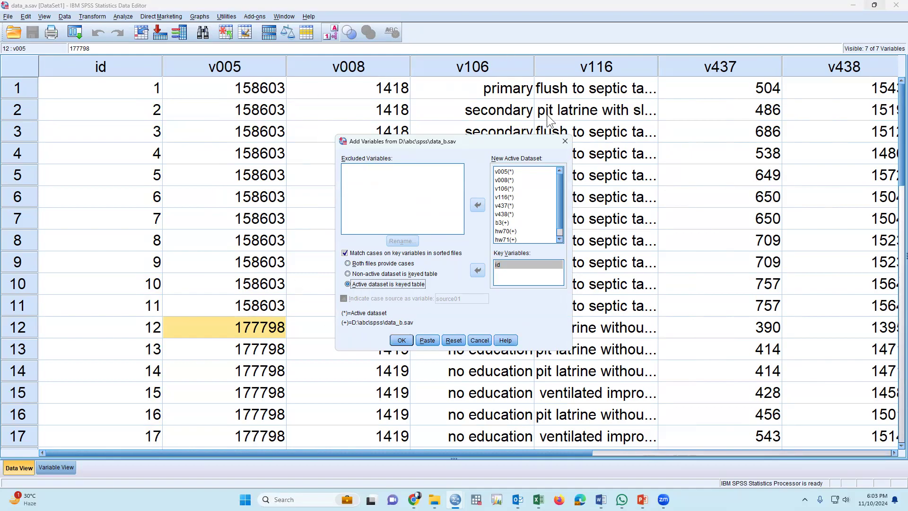
pyautogui.click(400, 341)
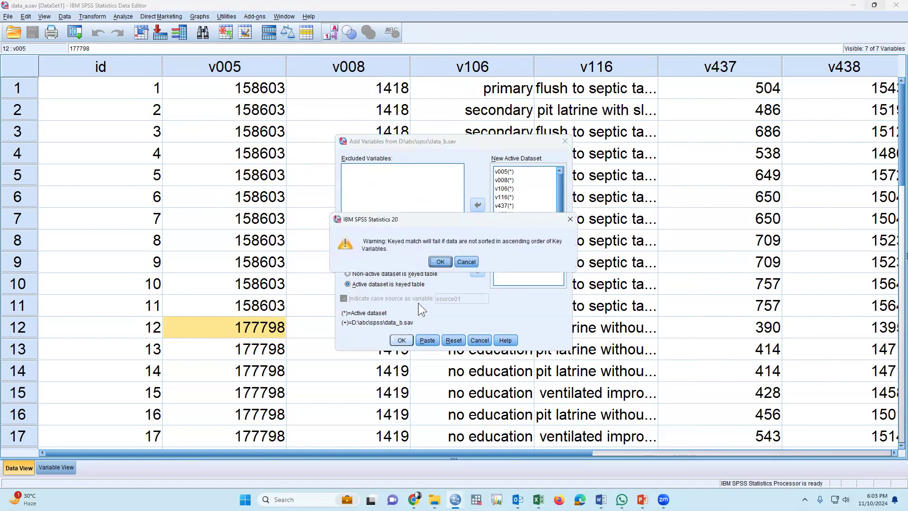
pyautogui.click(440, 262)
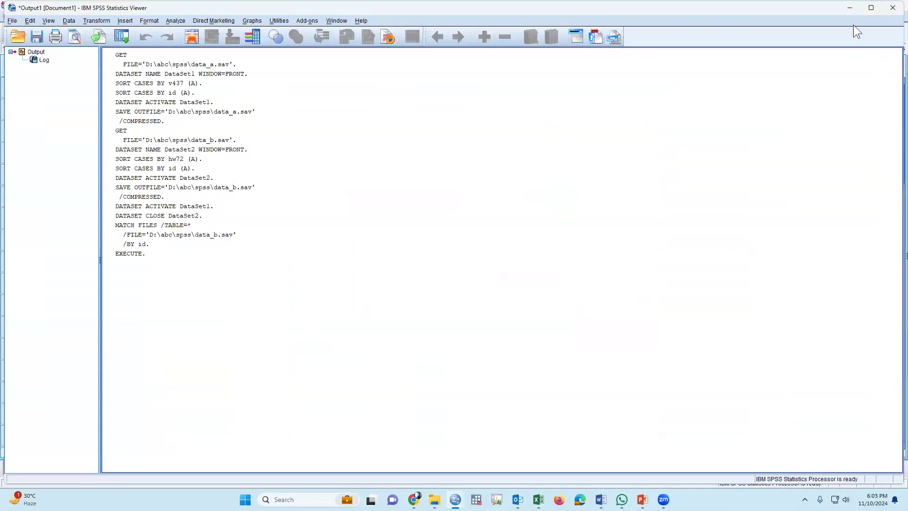
pyautogui.click(851, 8)
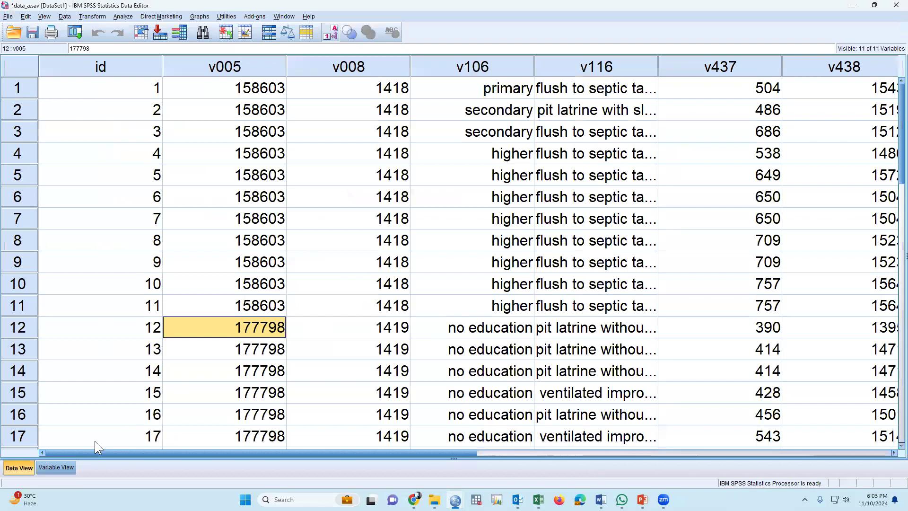
# Review the variable list of the merged data_a.sav, highlighting the rows from id to v438 and the b3 row
pyautogui.scroll(-4, 119, 429)
pyautogui.click(56, 468)
pyautogui.moveTo(23, 76); pyautogui.dragTo(32, 209)
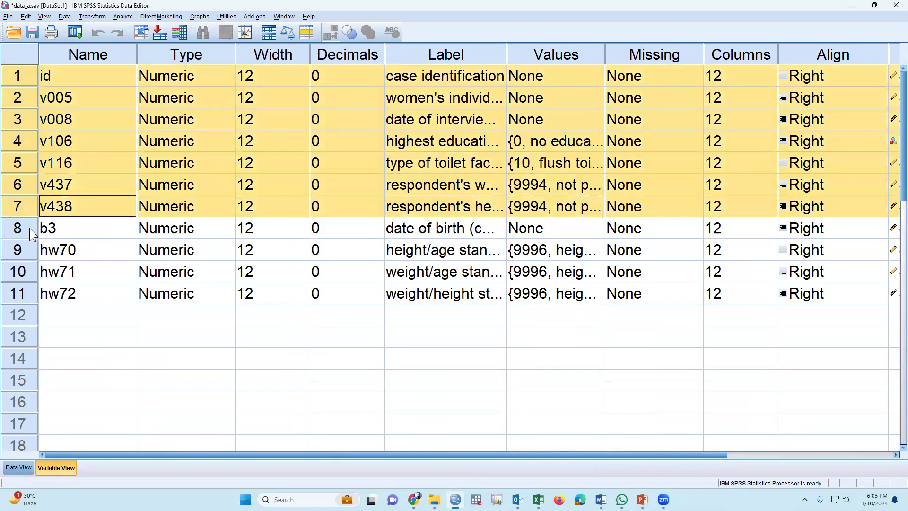
pyautogui.click(29, 228)
pyautogui.moveTo(36, 434); pyautogui.dragTo(21, 466)
# Examine case 21 of the merged data across the v005 to v438 and b3 to hw72 values
pyautogui.click(19, 468)
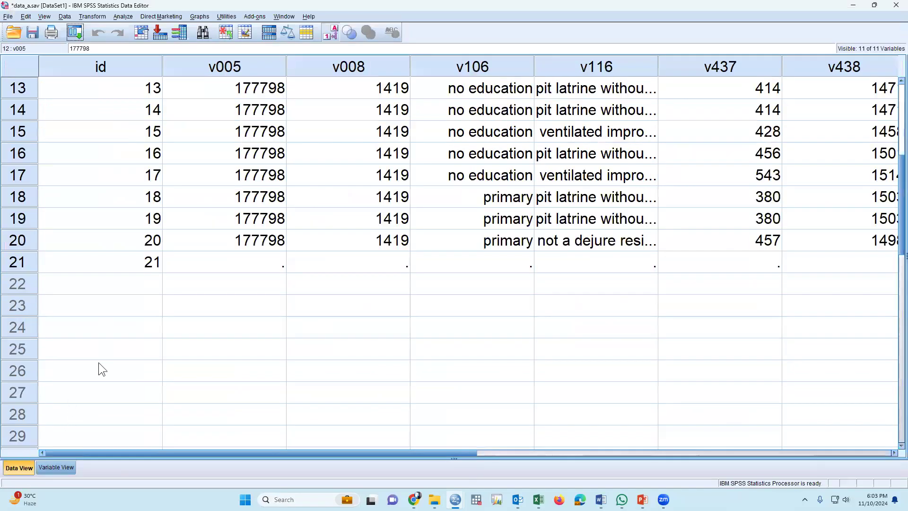
pyautogui.click(156, 262)
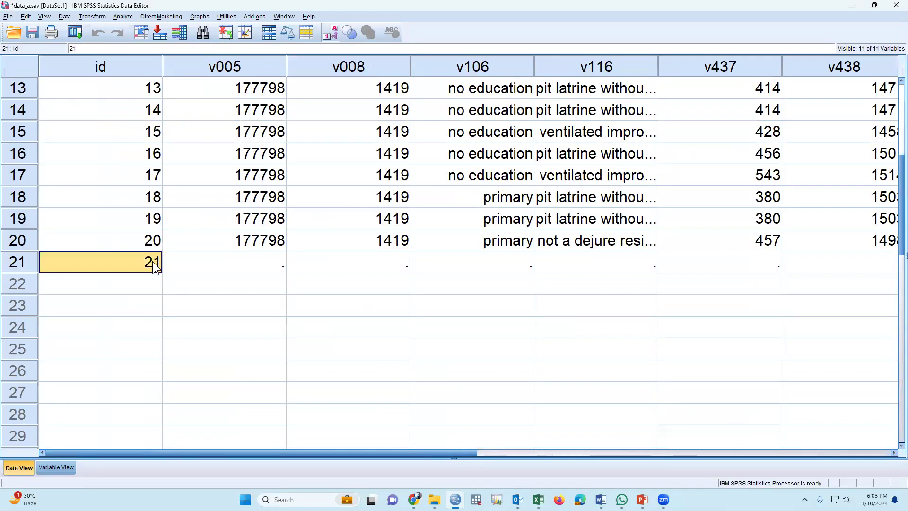
pyautogui.moveTo(255, 263); pyautogui.dragTo(801, 266)
pyautogui.moveTo(870, 262); pyautogui.dragTo(388, 266)
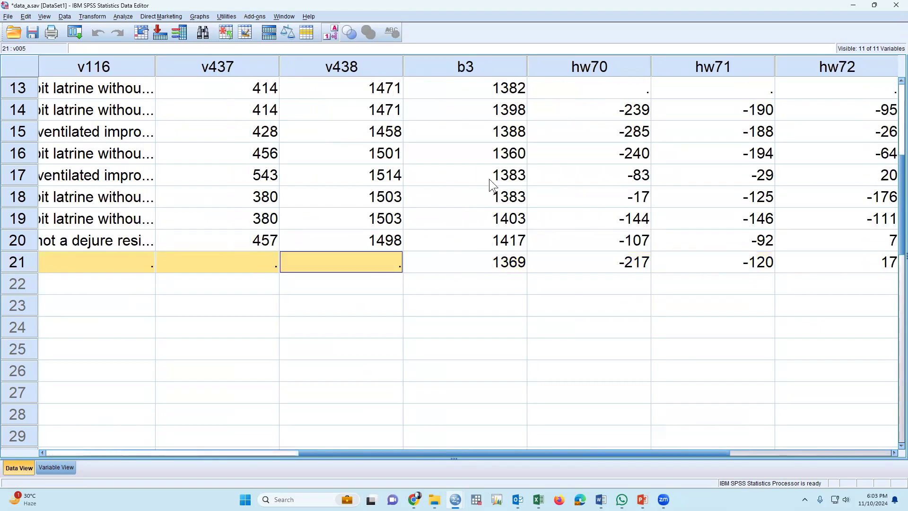
pyautogui.moveTo(500, 262); pyautogui.dragTo(897, 263)
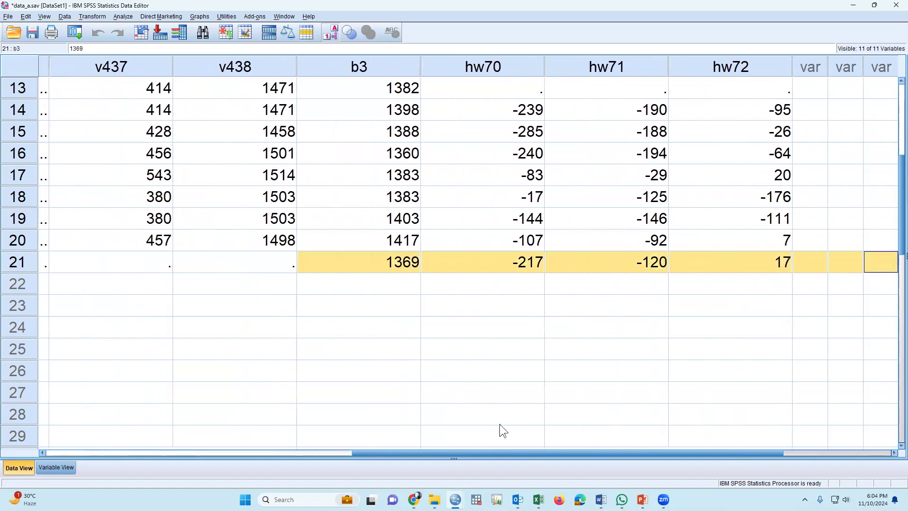
pyautogui.moveTo(539, 453); pyautogui.dragTo(200, 447)
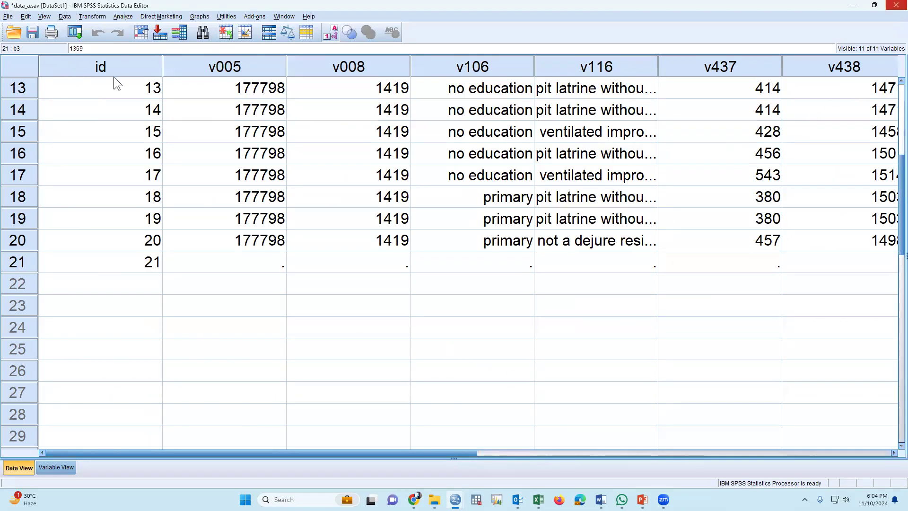
# Create a new blank dataset and close the merged data_a.sav without saving it
pyautogui.hotkey('ctrl', 'n')
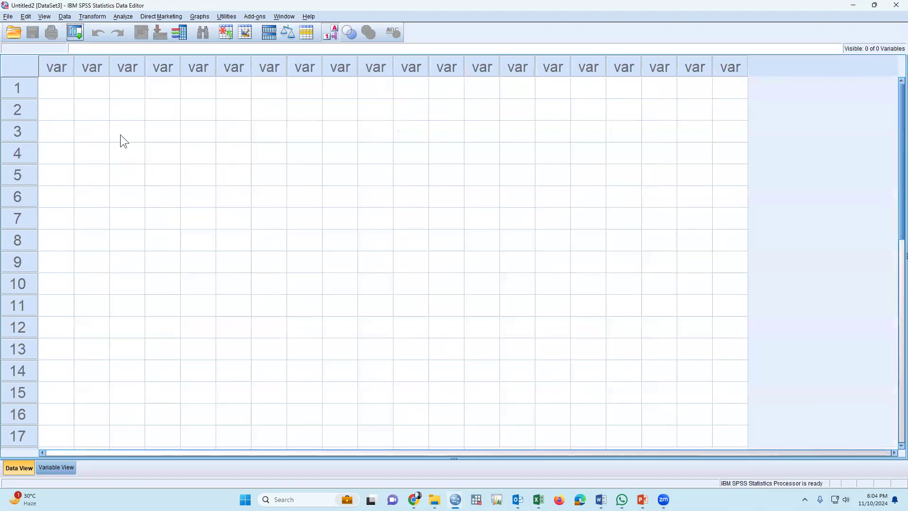
pyautogui.click(896, 5)
pyautogui.click(896, 5)
pyautogui.click(453, 271)
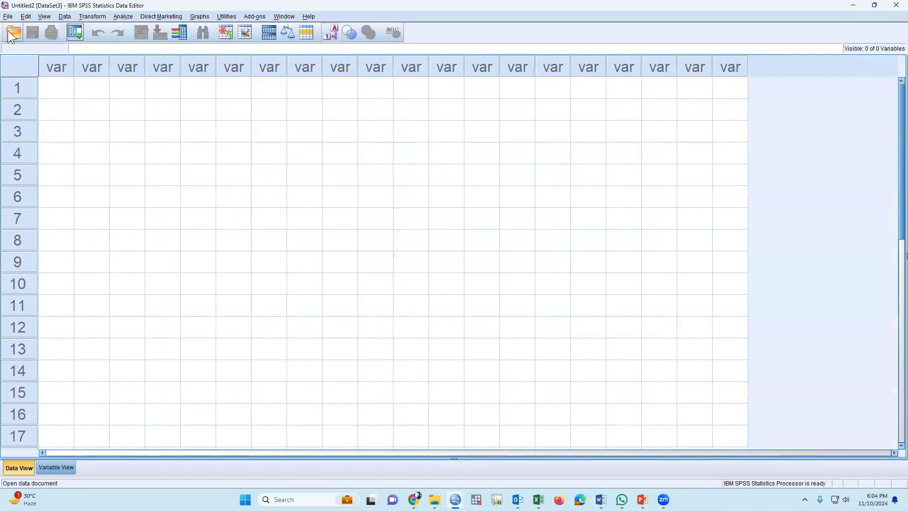
# Reopen the data_a.sav dataset
pyautogui.click(14, 33)
pyautogui.click(359, 222)
pyautogui.click(560, 283)
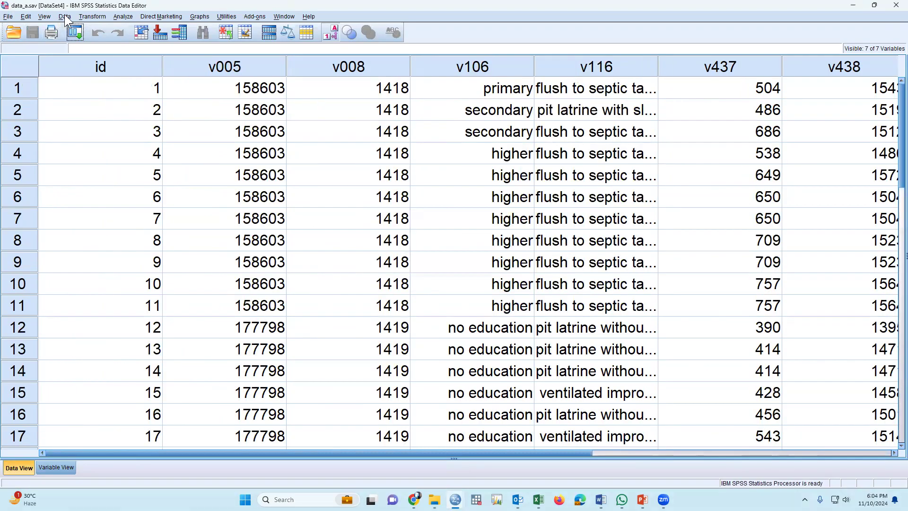
# Start adding variables to the reopened data_a.sav from the external file data_b.sav and continue to the variable selection
pyautogui.click(65, 17)
pyautogui.moveTo(96, 171)
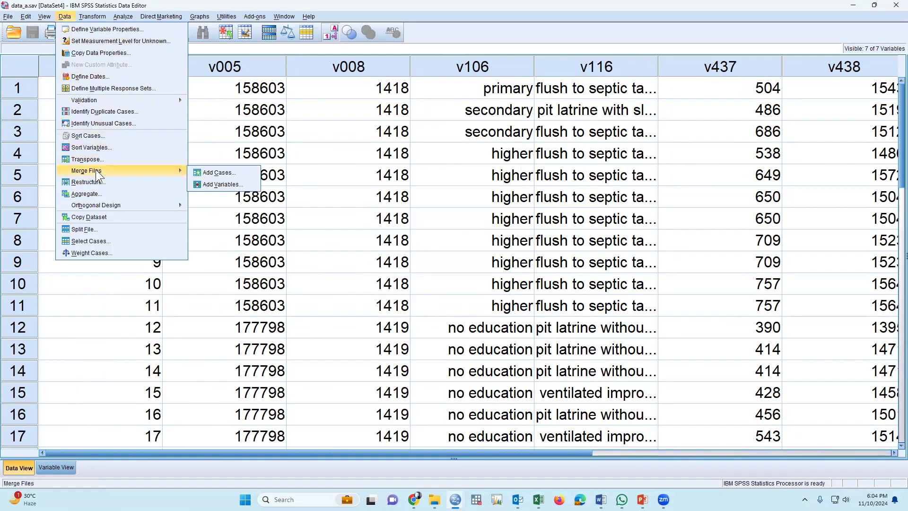
pyautogui.click(221, 185)
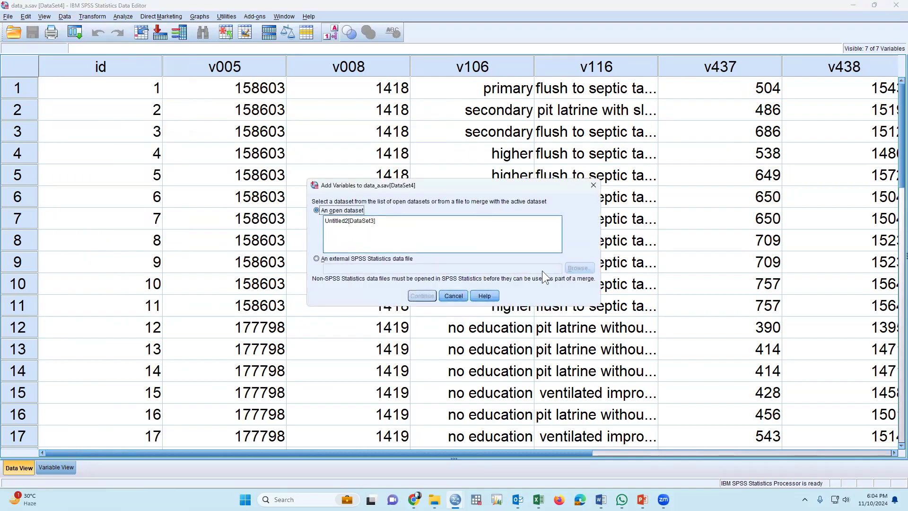
pyautogui.click(317, 259)
pyautogui.click(580, 268)
pyautogui.click(353, 222)
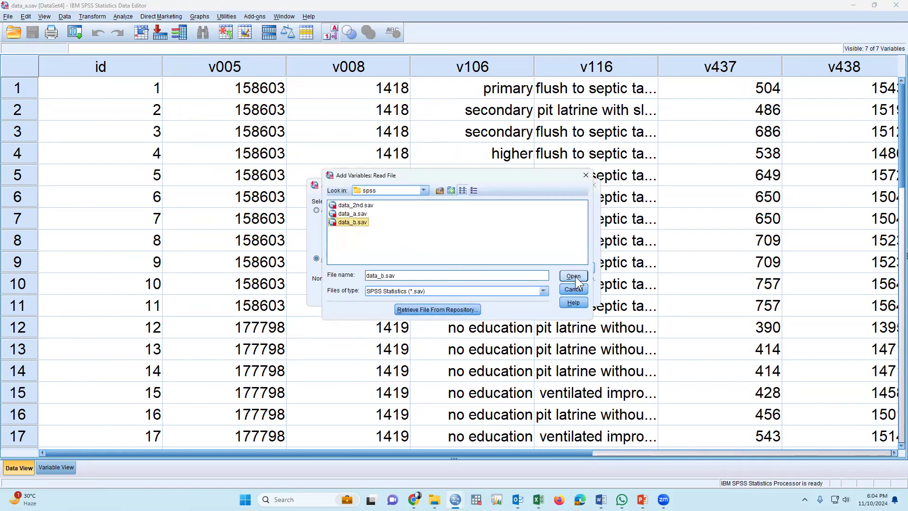
pyautogui.click(573, 276)
pyautogui.click(426, 295)
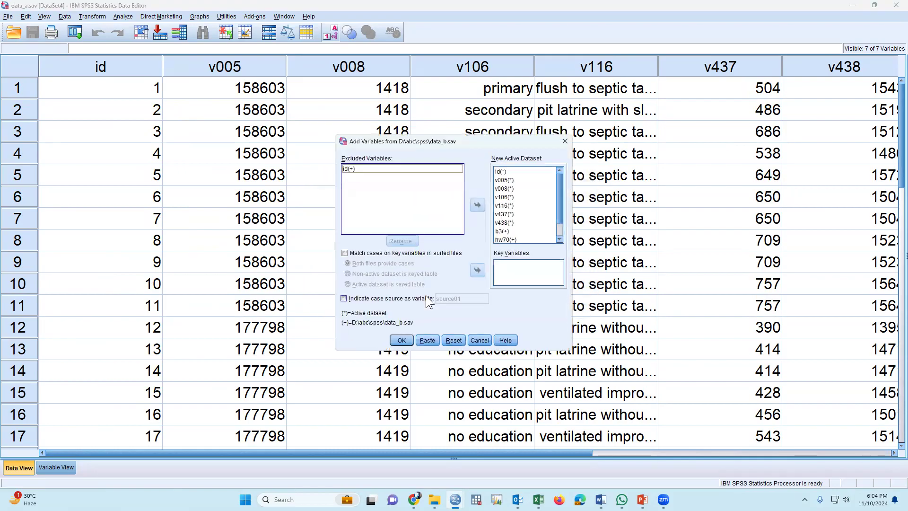
# Match cases on the key variable id with the active dataset as keyed table, and paste the merge as syntax
pyautogui.click(345, 253)
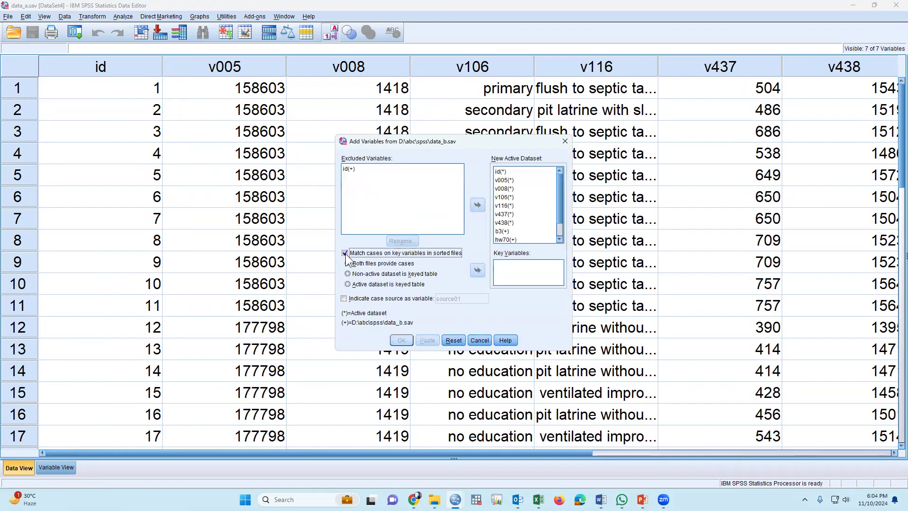
pyautogui.click(350, 169)
pyautogui.click(478, 270)
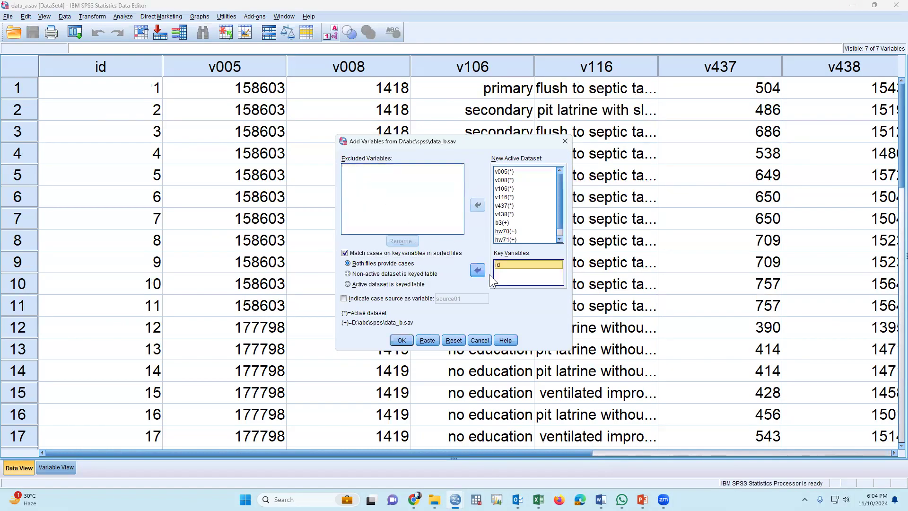
pyautogui.click(360, 284)
pyautogui.click(431, 341)
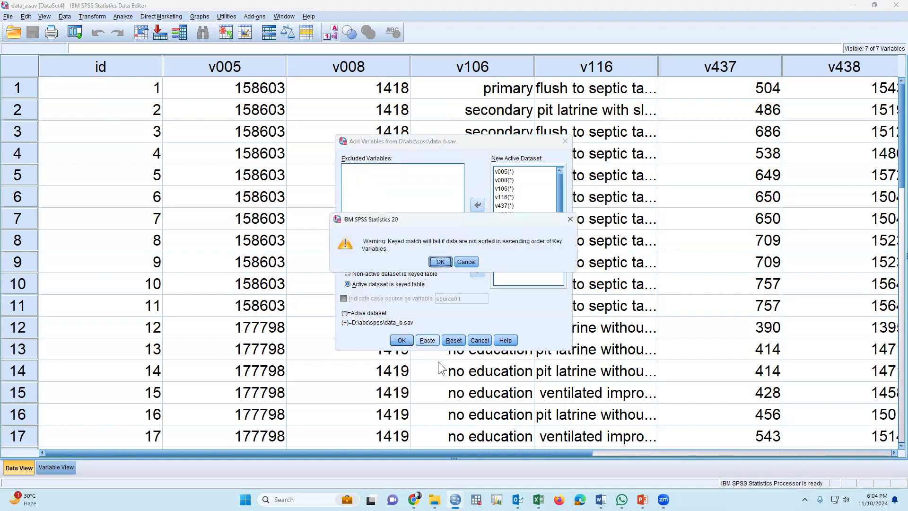
pyautogui.click(441, 257)
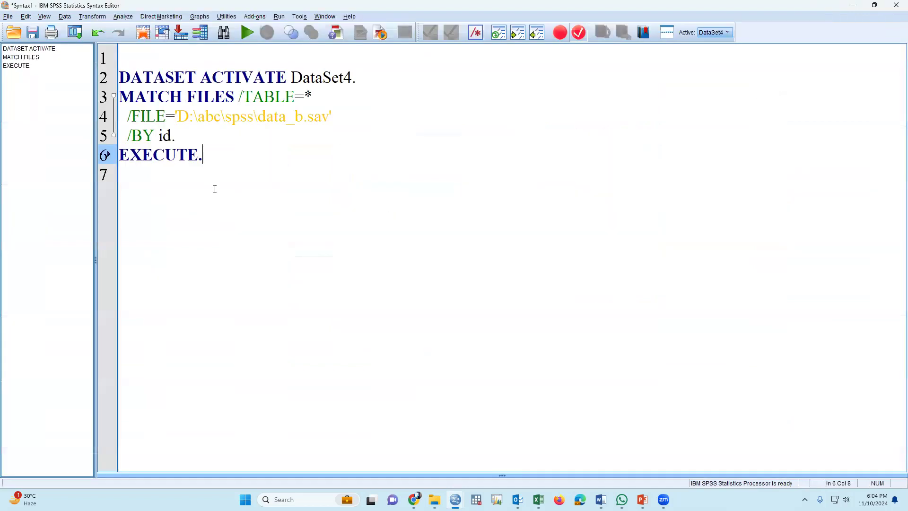
# Run the whole pasted MATCH FILES syntax and check the cases in the merged data_a.sav dataset
pyautogui.moveTo(204, 156); pyautogui.dragTo(117, 68)
pyautogui.click(245, 33)
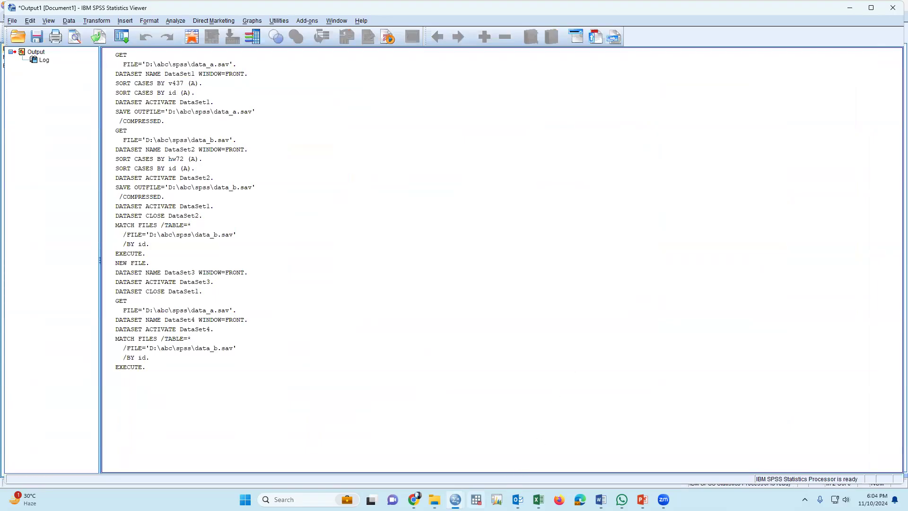
pyautogui.moveTo(455, 500)
pyautogui.click(494, 470)
pyautogui.scroll(-5, 300, 308)
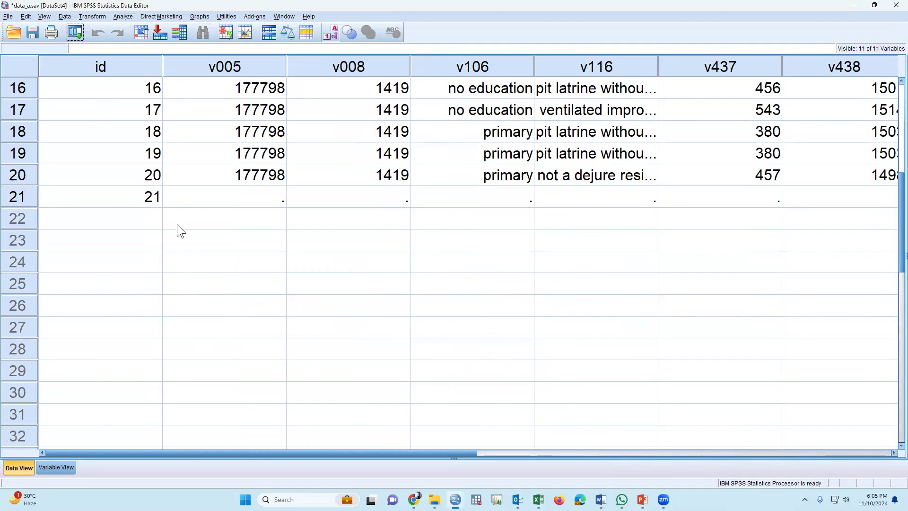
pyautogui.scroll(5, 256, 242)
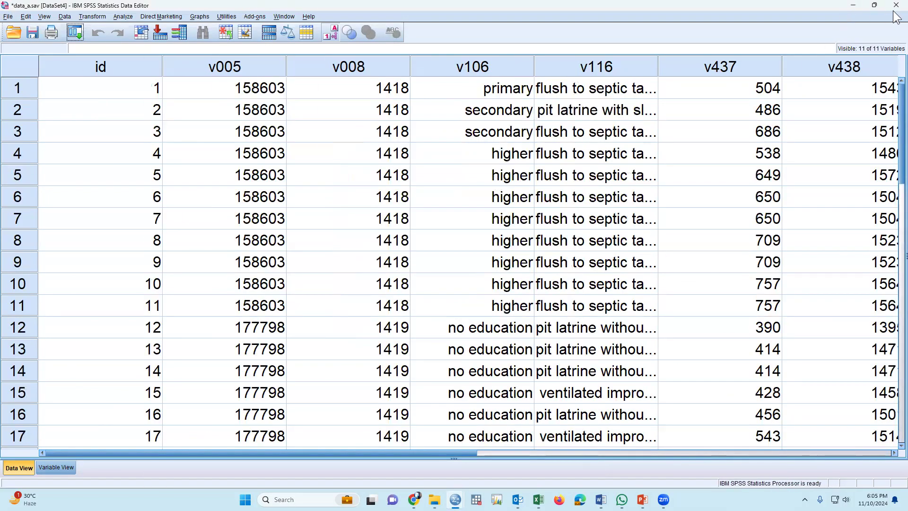
# Close the merged data_a.sav without saving it and reopen the original data_a.sav
pyautogui.click(896, 4)
pyautogui.click(454, 272)
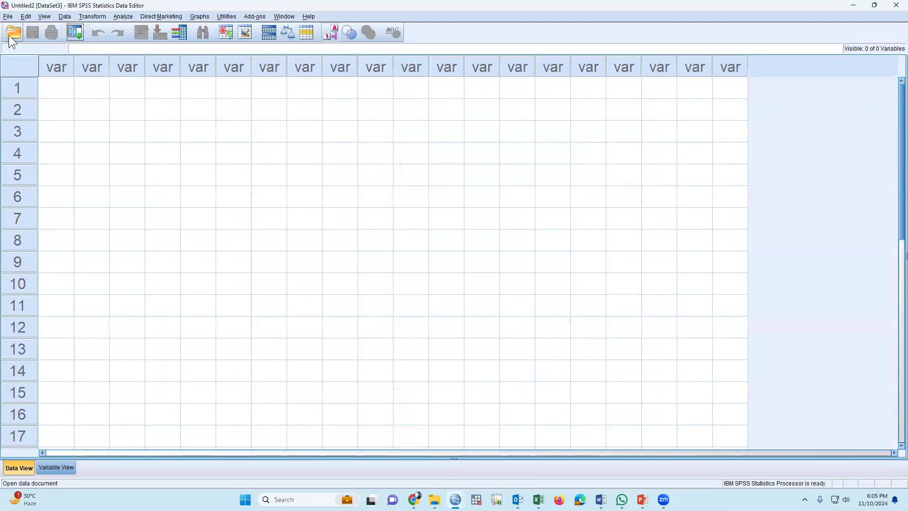
pyautogui.click(10, 34)
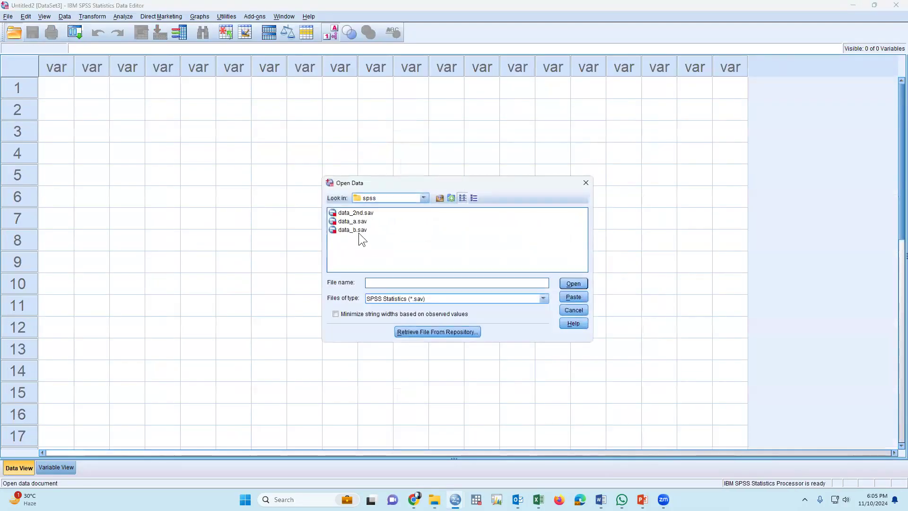
pyautogui.click(353, 222)
pyautogui.click(573, 284)
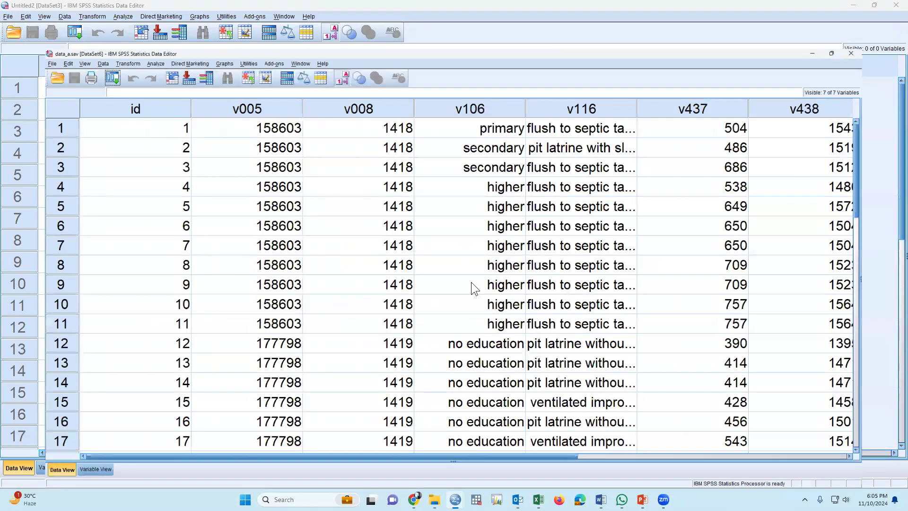
# Examine the last cases of data_a.sav across its variables from id to v438
pyautogui.scroll(-5, 184, 230)
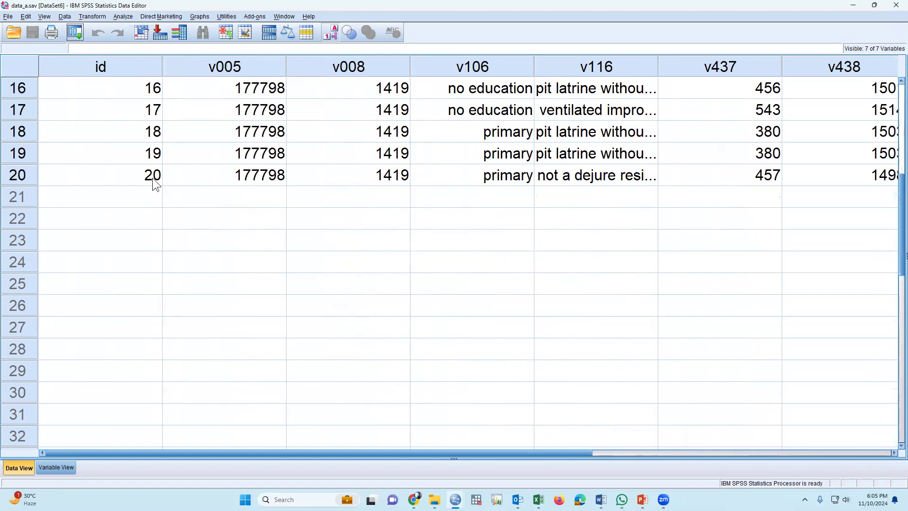
pyautogui.moveTo(168, 453); pyautogui.dragTo(491, 451)
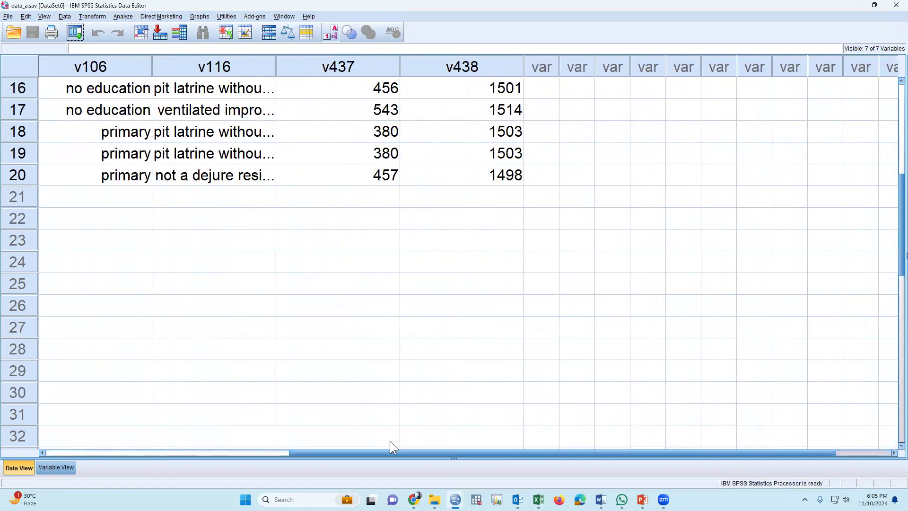
pyautogui.moveTo(377, 453); pyautogui.dragTo(100, 388)
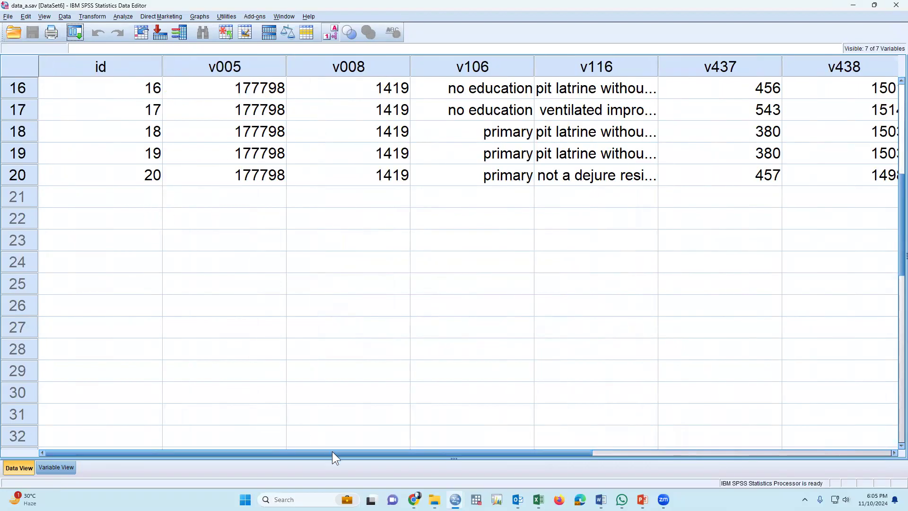
# Open data_2nd.sav from File Explorer, examine its cases and variables, and close it
pyautogui.click(435, 500)
pyautogui.doubleClick(165, 86)
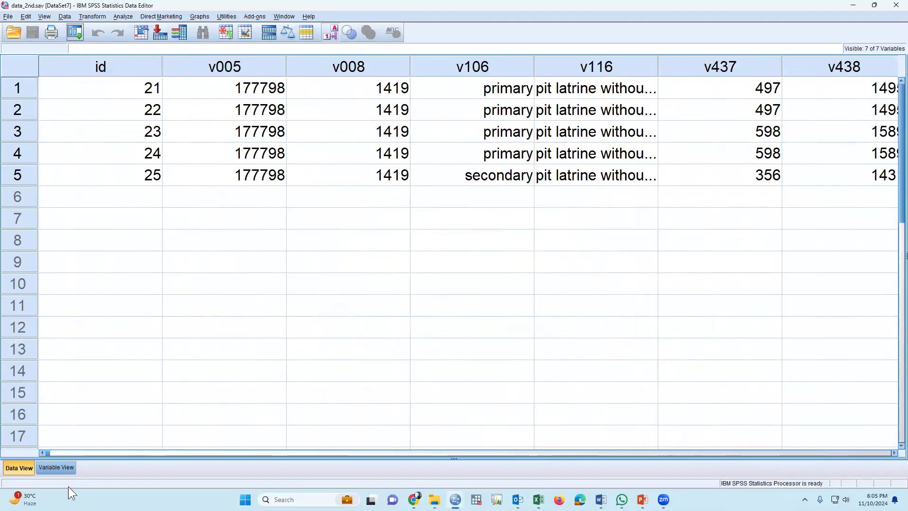
pyautogui.moveTo(46, 453); pyautogui.dragTo(6, 468)
pyautogui.click(896, 5)
pyautogui.click(434, 499)
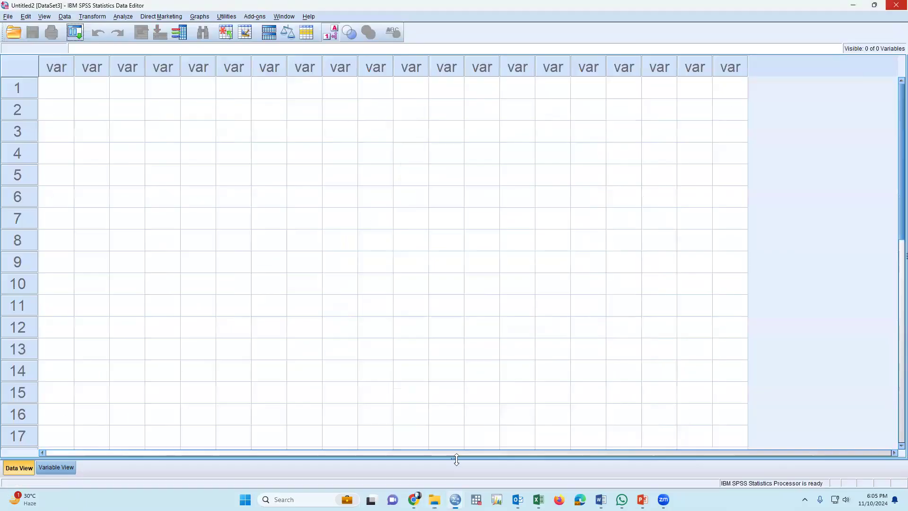
# Return to the data_a.sav dataset and start a file merge that adds cases to it
pyautogui.moveTo(455, 499)
pyautogui.click(659, 454)
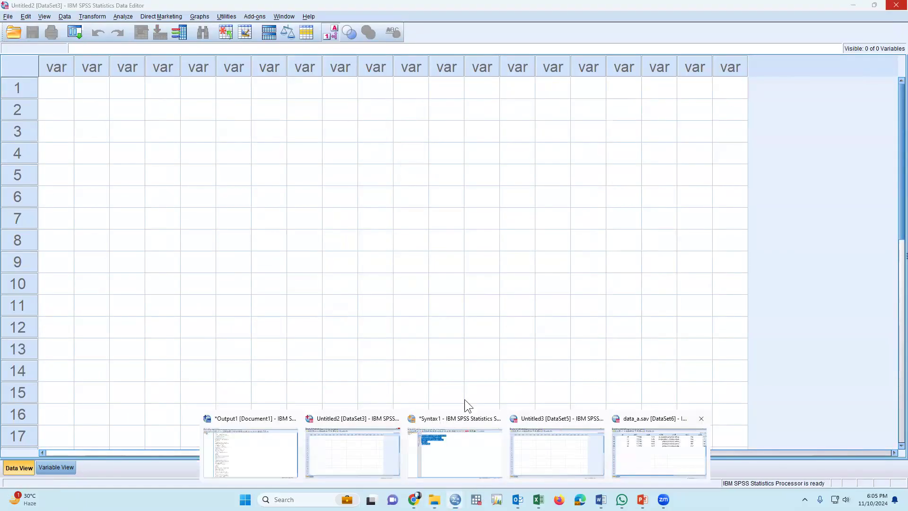
pyautogui.scroll(3, 120, 128)
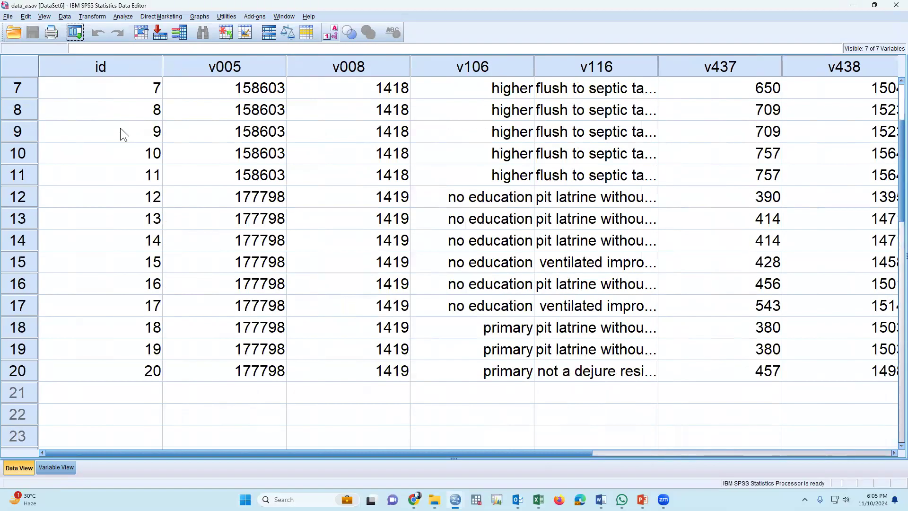
pyautogui.click(64, 16)
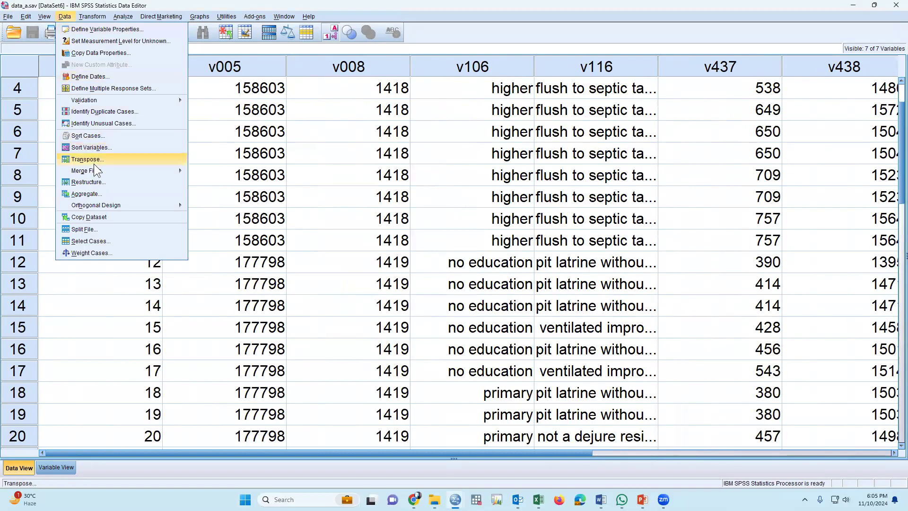
pyautogui.moveTo(97, 171)
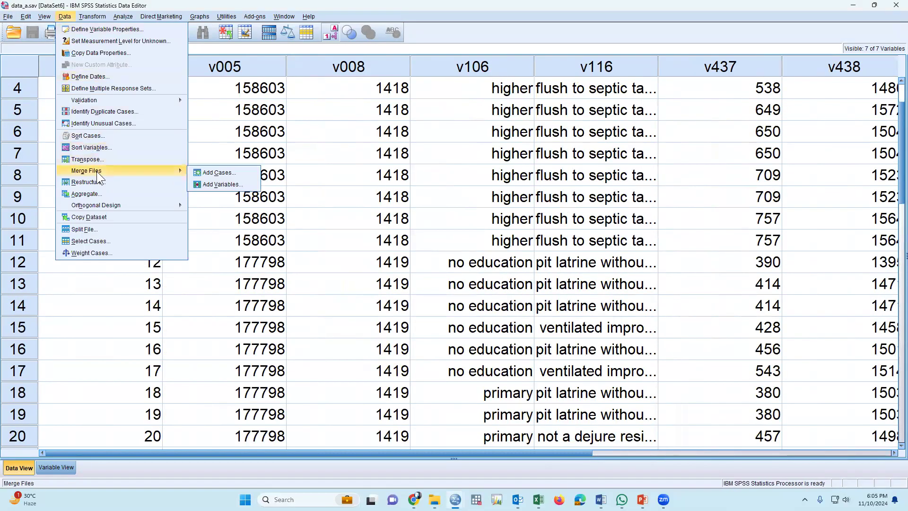
pyautogui.click(220, 173)
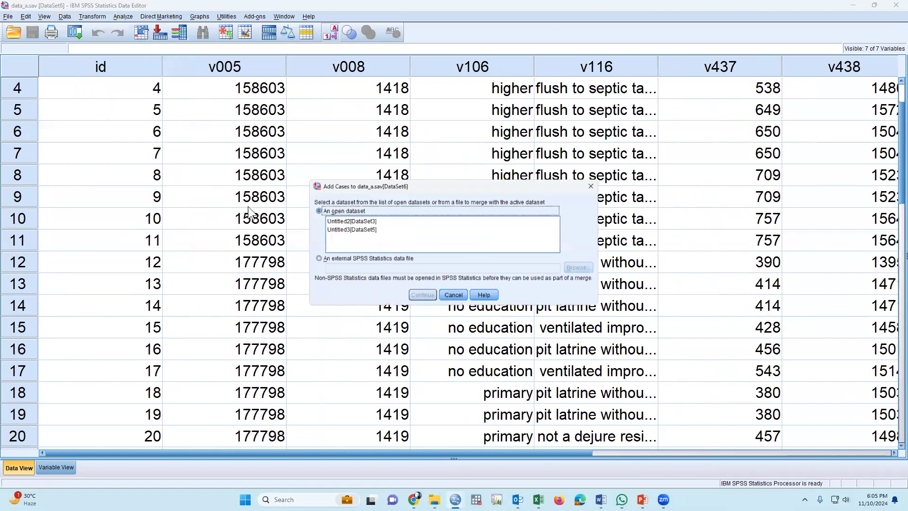
# Add the cases of the external file data_2nd.sav to data_a.sav, keeping the variables id to v438
pyautogui.click(320, 260)
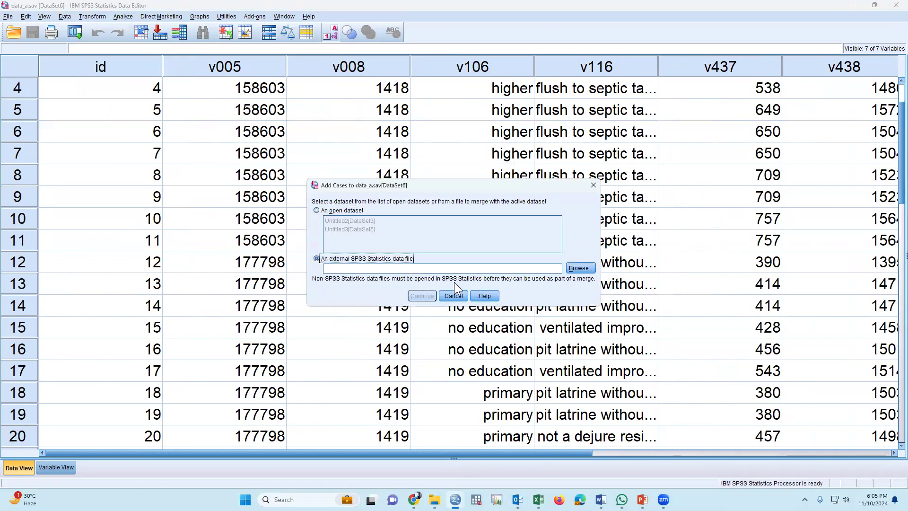
pyautogui.click(580, 268)
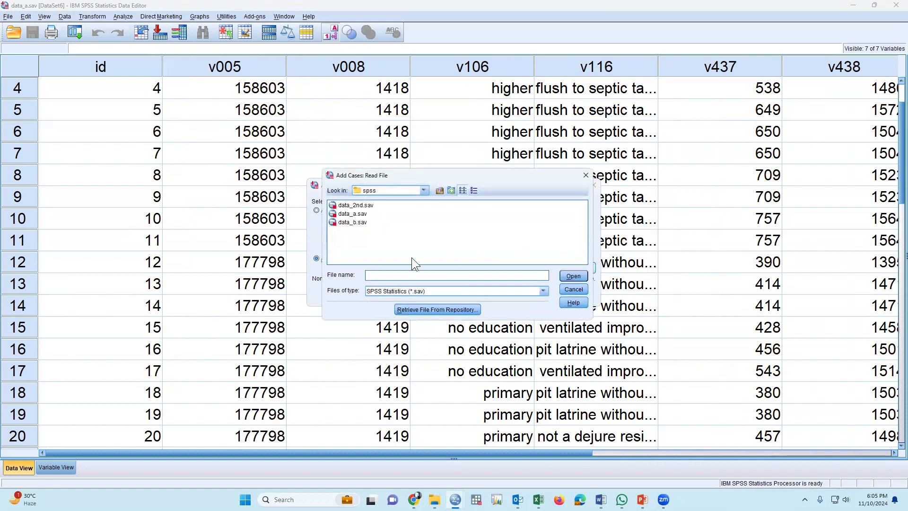
pyautogui.click(363, 207)
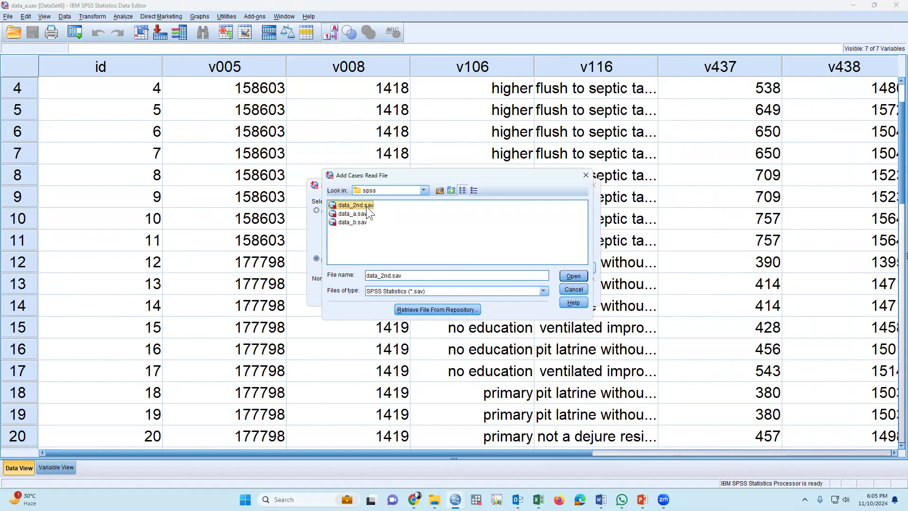
pyautogui.click(570, 277)
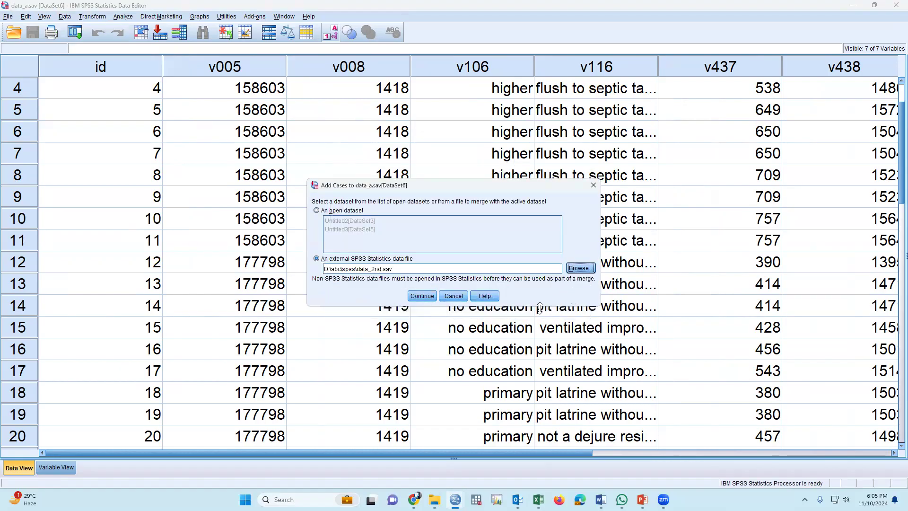
pyautogui.click(423, 297)
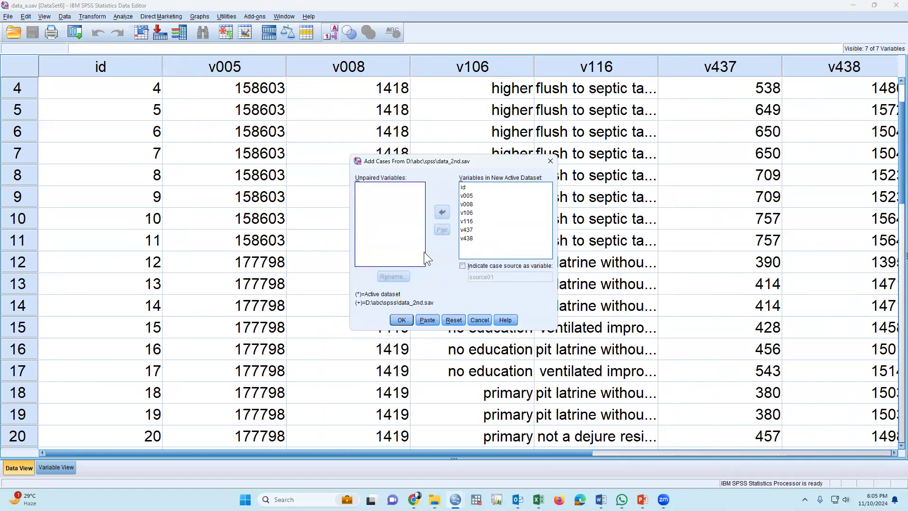
pyautogui.click(472, 184)
pyautogui.click(403, 323)
# Examine the merged data_a.sav, comparing the original cases up to 20 with the appended cases 21 to 25
pyautogui.scroll(-4, 294, 265)
pyautogui.scroll(1, 284, 308)
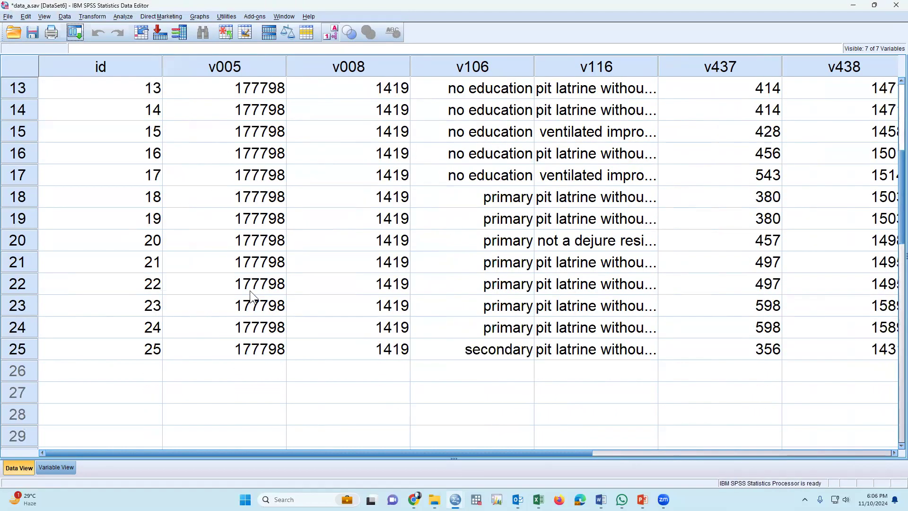
pyautogui.click(27, 239)
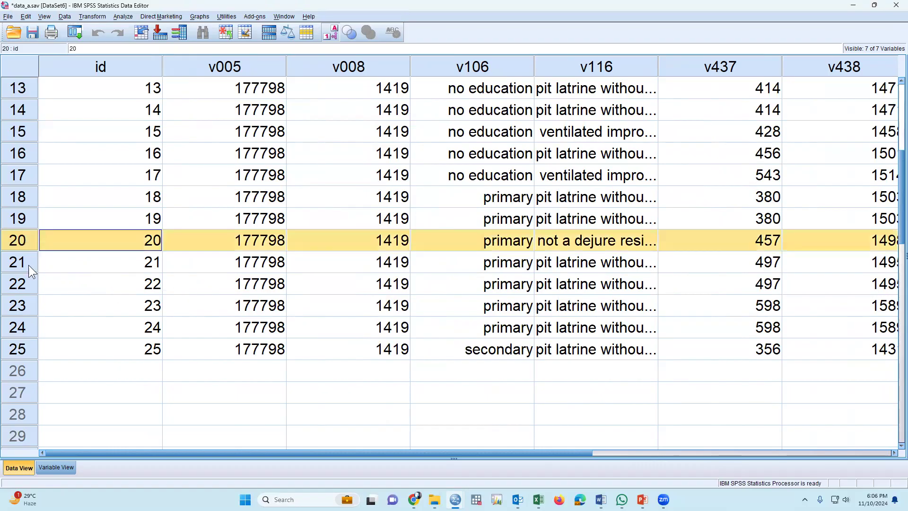
pyautogui.moveTo(23, 265); pyautogui.dragTo(25, 350)
pyautogui.moveTo(105, 453); pyautogui.dragTo(88, 463)
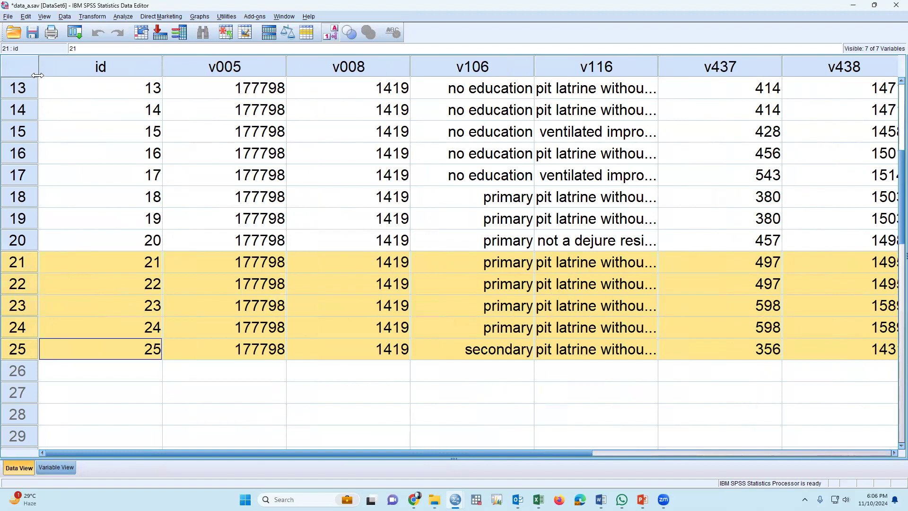
pyautogui.scroll(4, 331, 398)
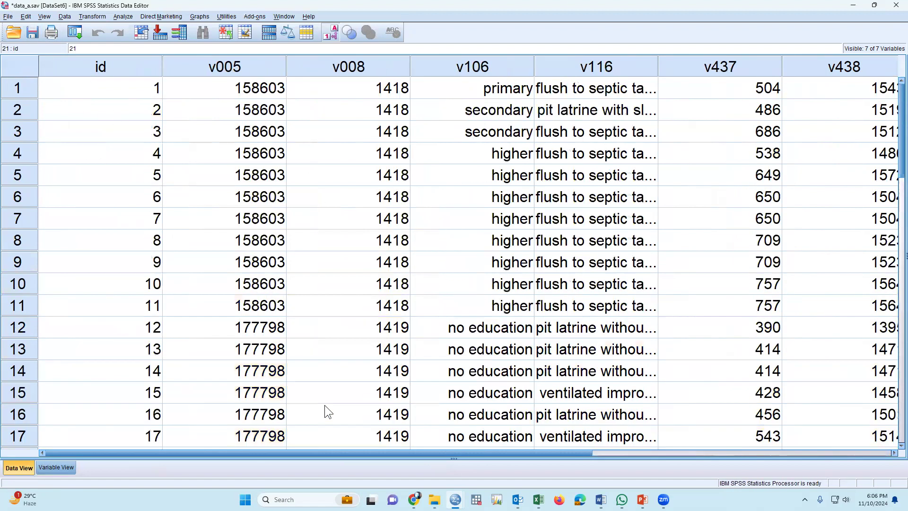
pyautogui.scroll(-10, 327, 407)
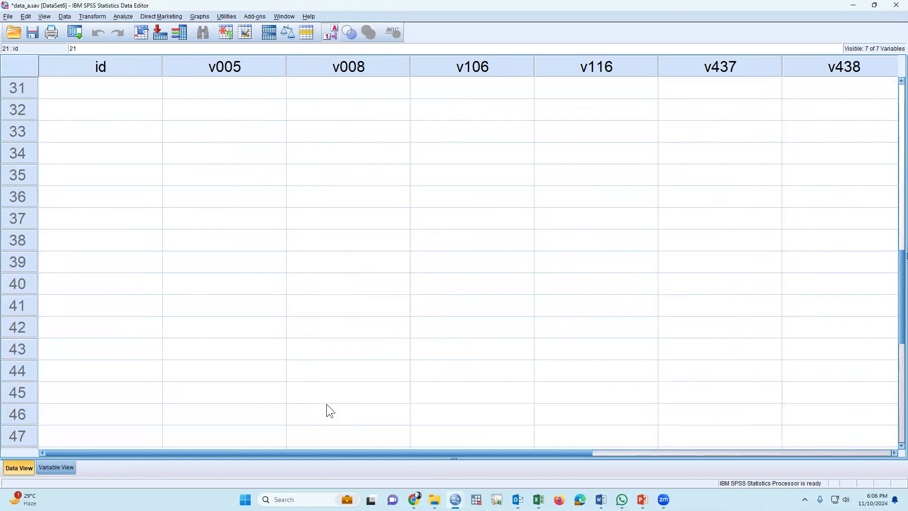
pyautogui.scroll(7, 316, 307)
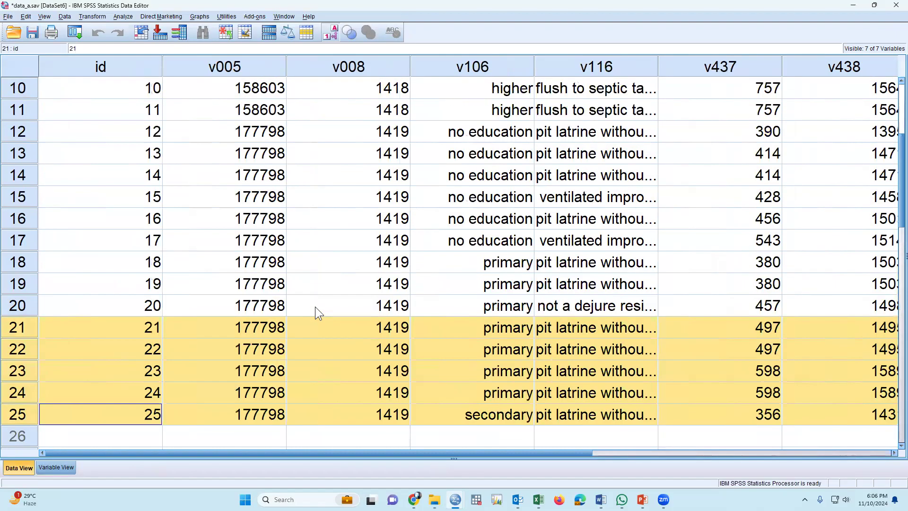